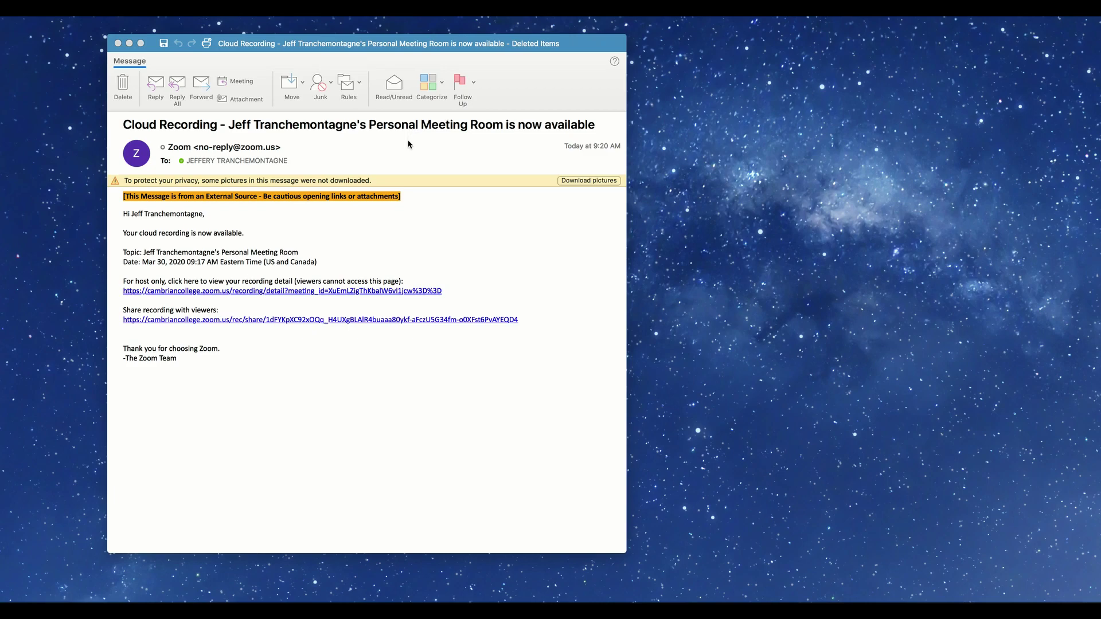
- Follow the 'Share recording with viewers' link in the Zoom notification email in Outlook
left_click(127, 282)
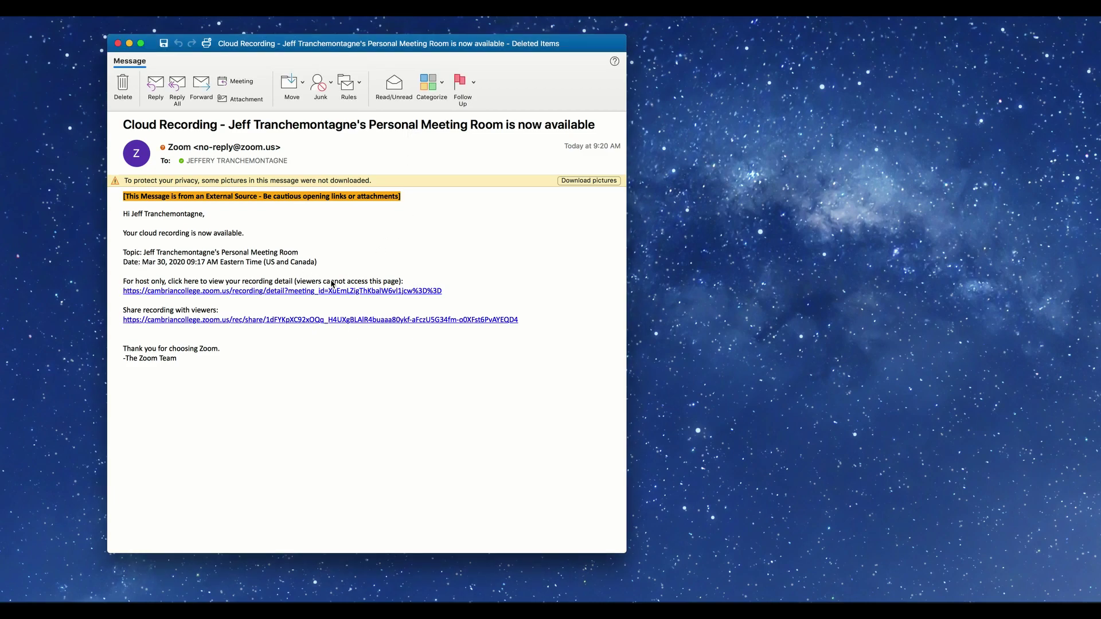
left_click(221, 319)
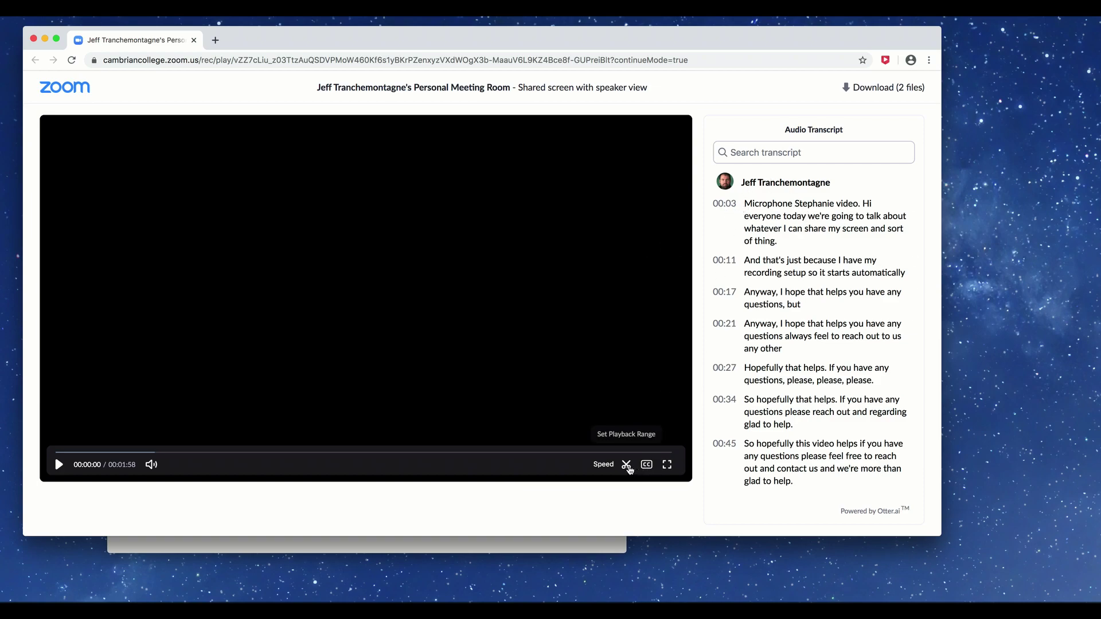
- Trim the Zoom recording's playback range to 00:00:26–00:01:35 and save it
left_click(626, 466)
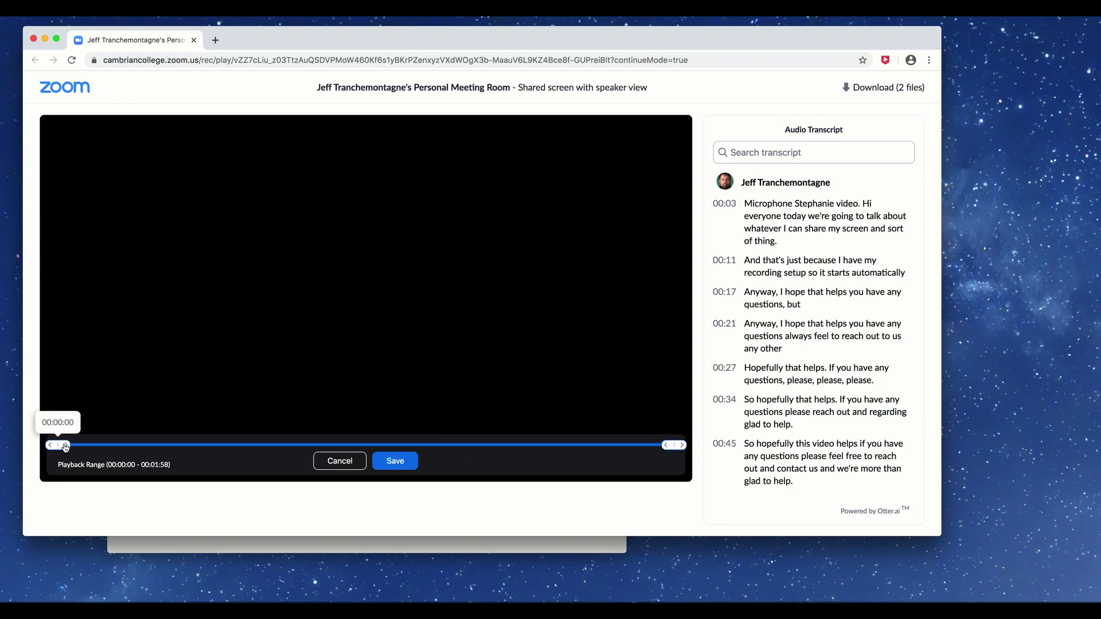
left_click(91, 446)
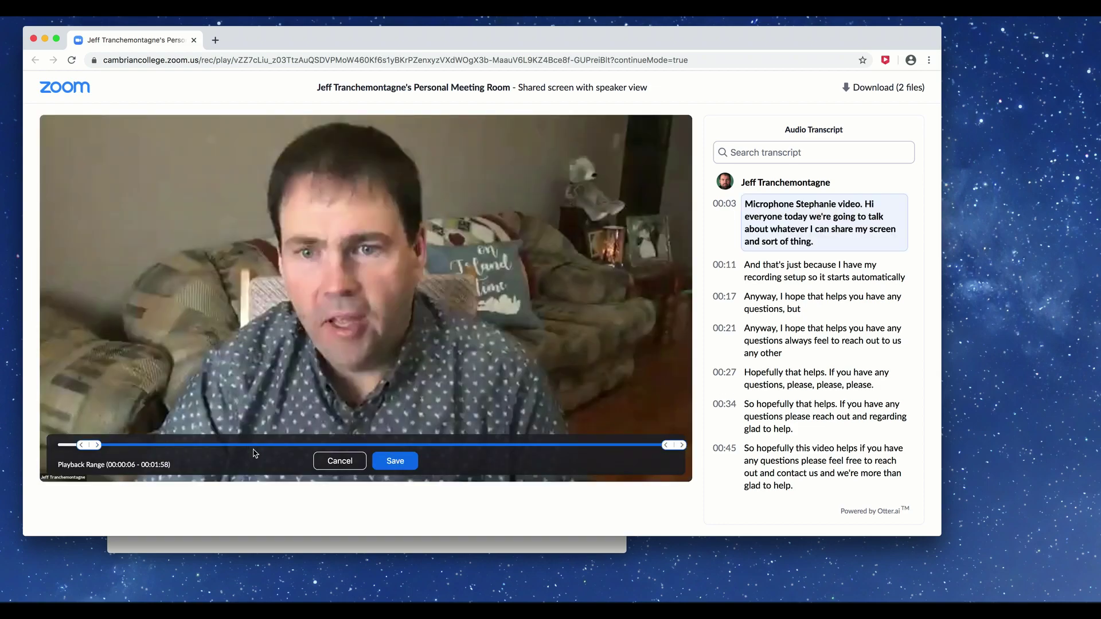
left_click(120, 447)
left_click_drag(123, 445, 190, 445)
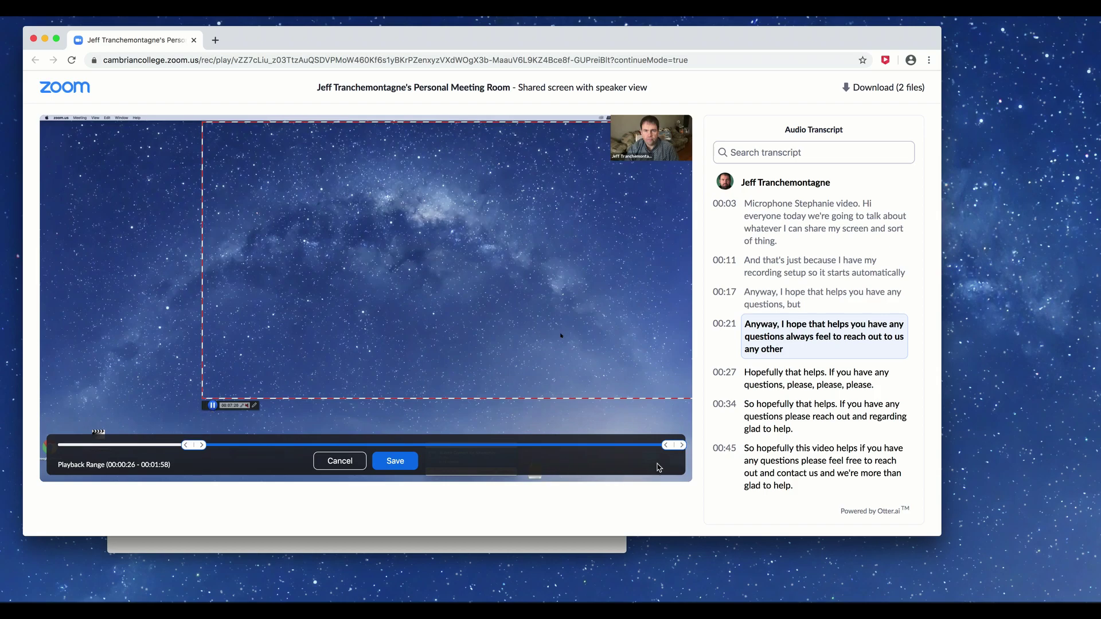
left_click_drag(674, 445, 554, 448)
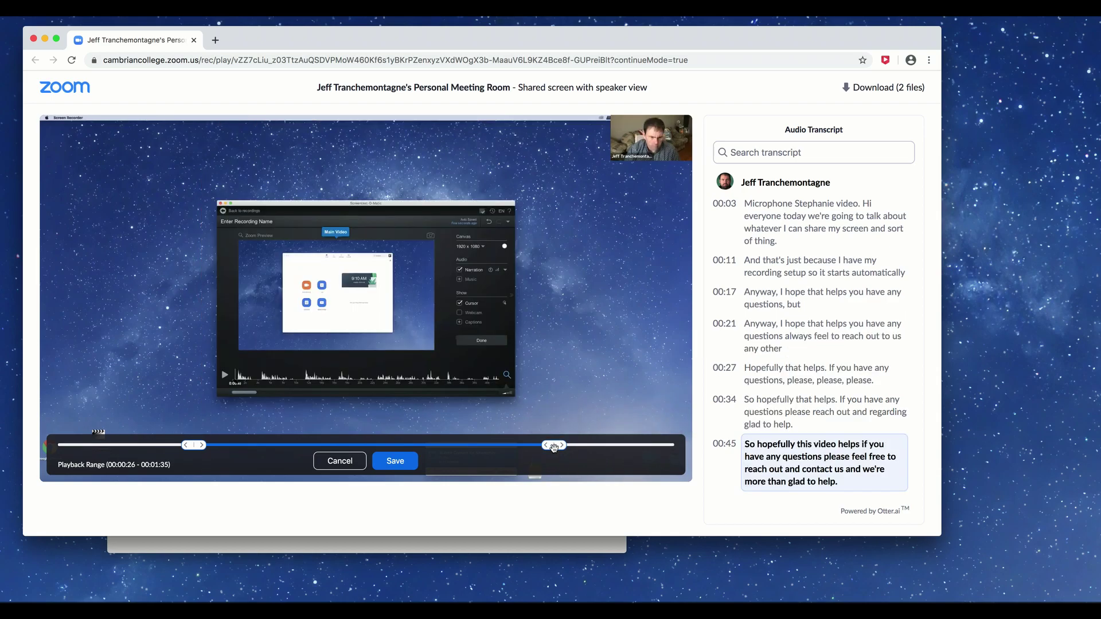
left_click(395, 462)
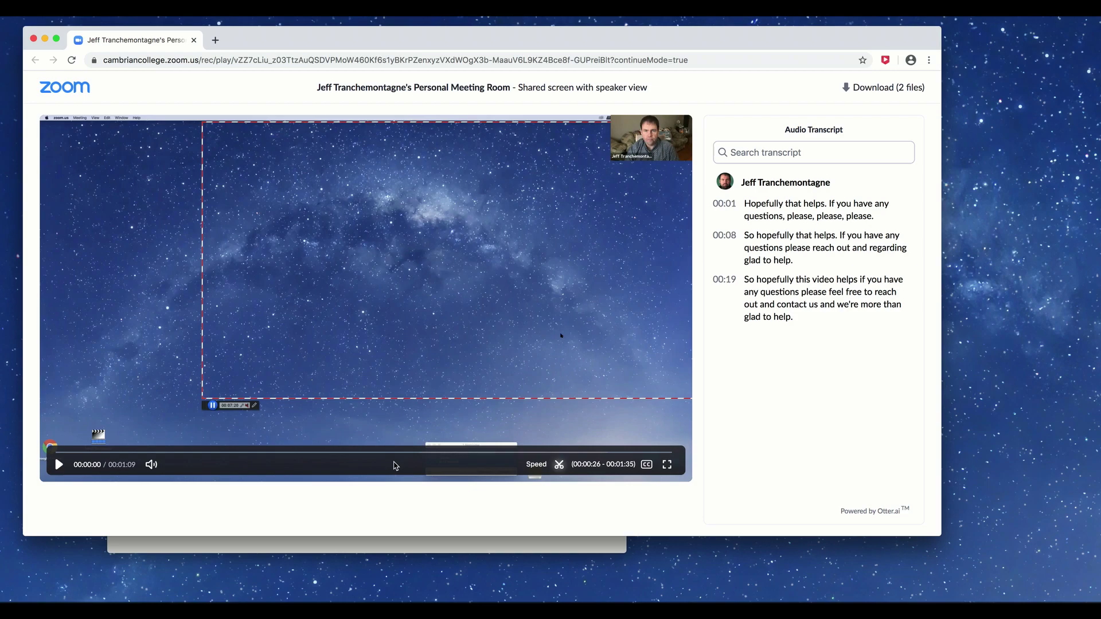
- Preview the trimmed recording with subtitles on, then pause and reopen the playback range editor
left_click(58, 465)
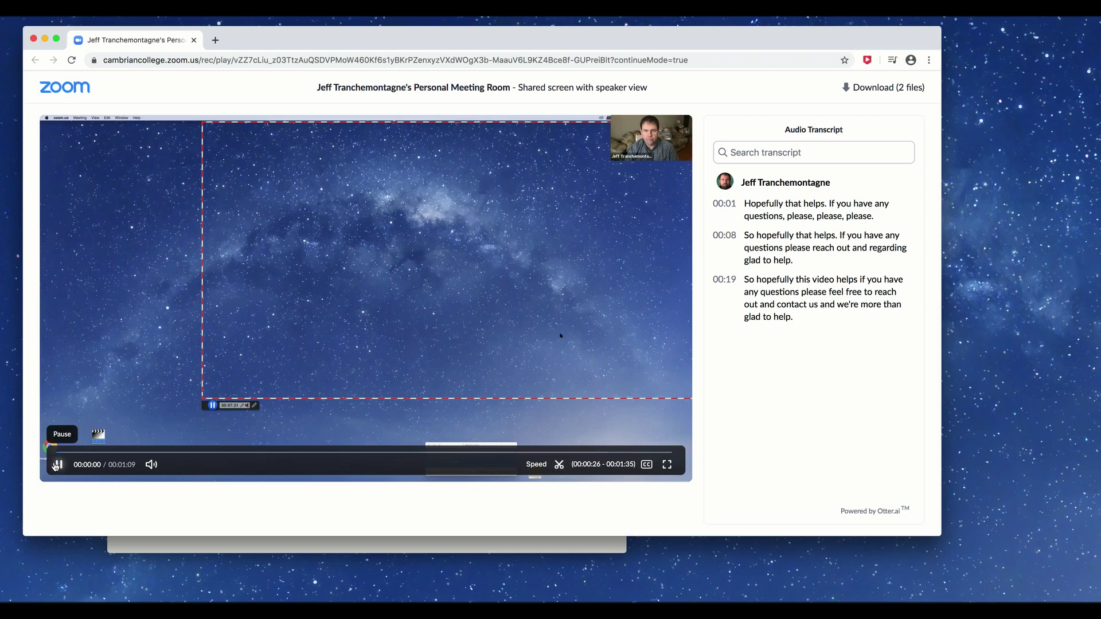
left_click(646, 464)
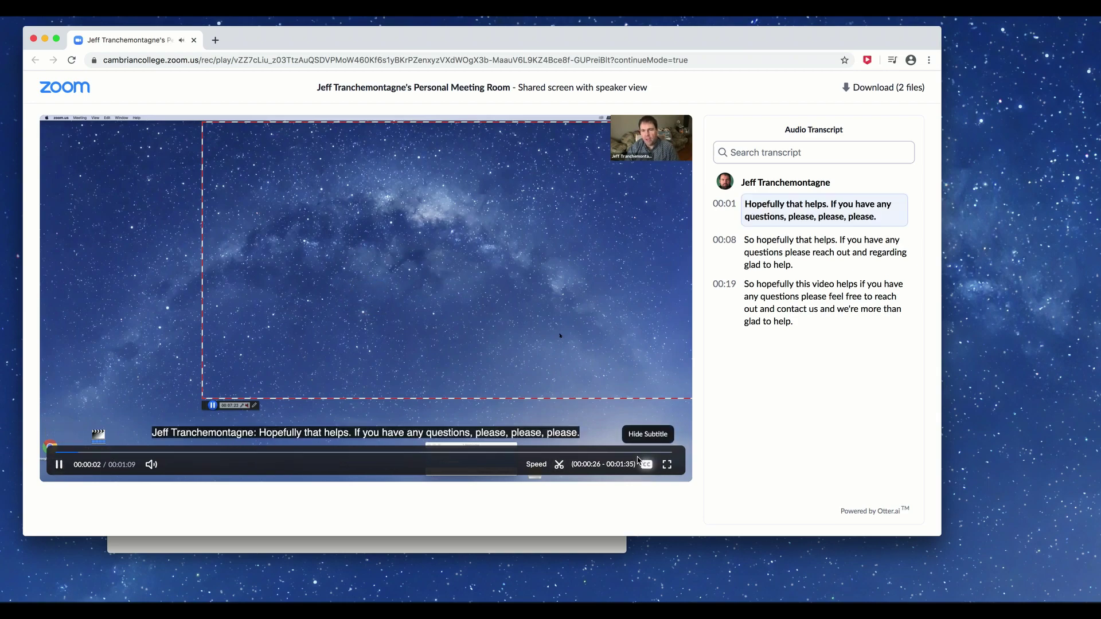
left_click(59, 464)
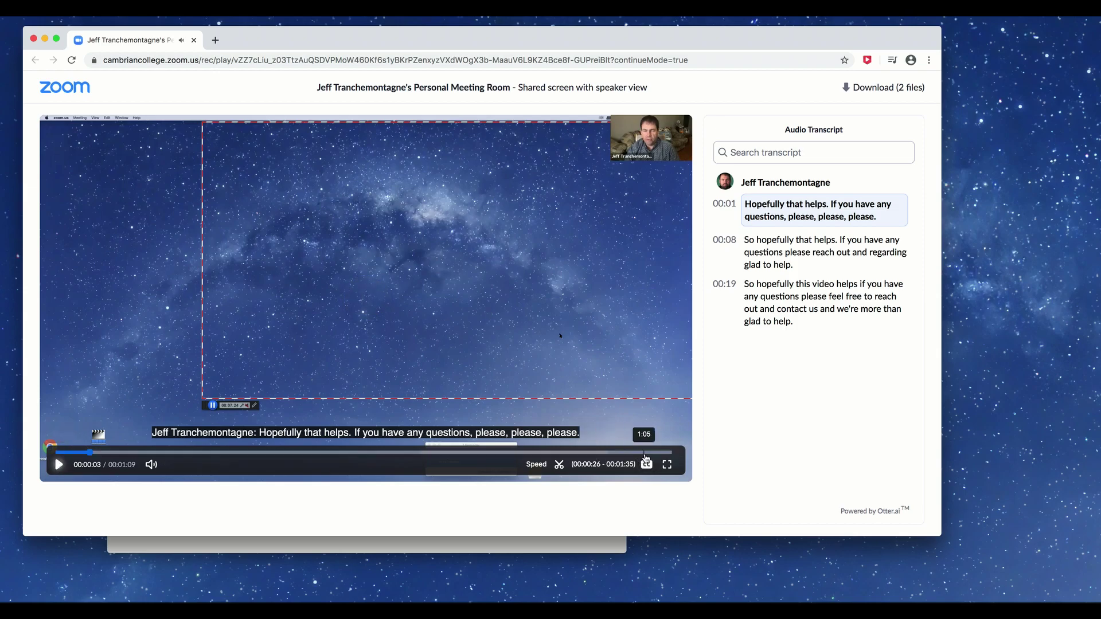
left_click(557, 465)
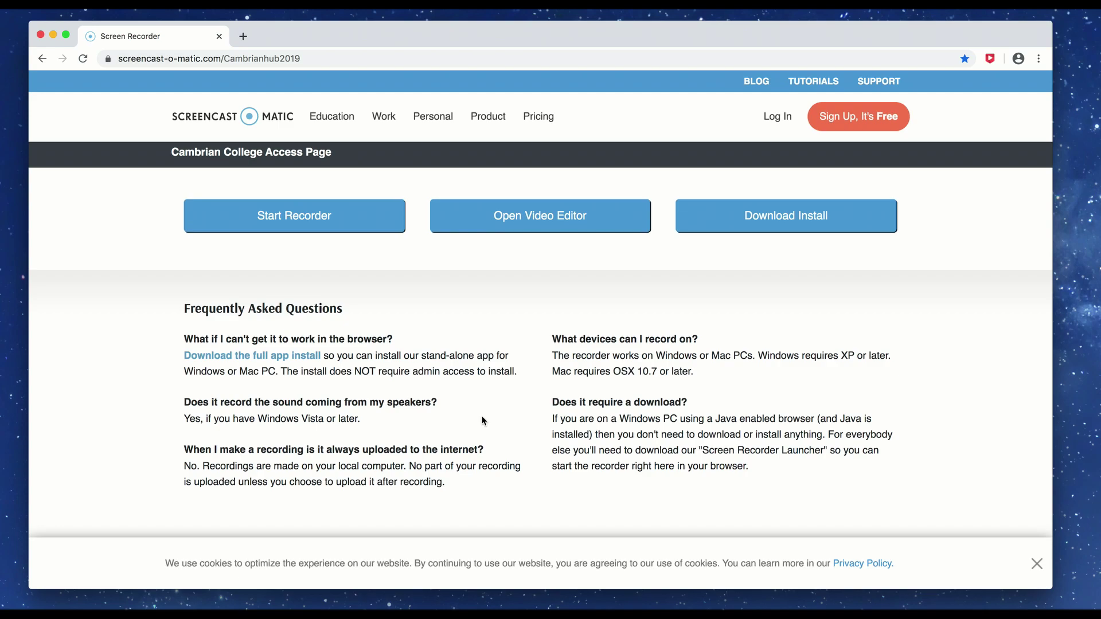
- Launch the Screencast-O-Matic recorder from the website and move its recordings window aside
scroll(481, 421, "up", 1)
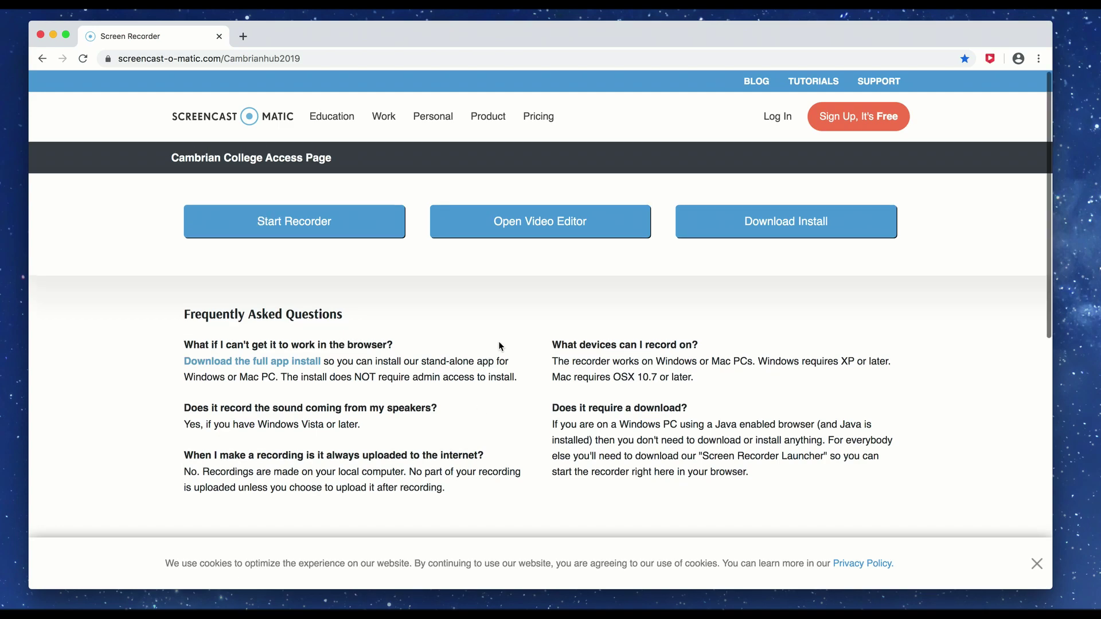
left_click(537, 224)
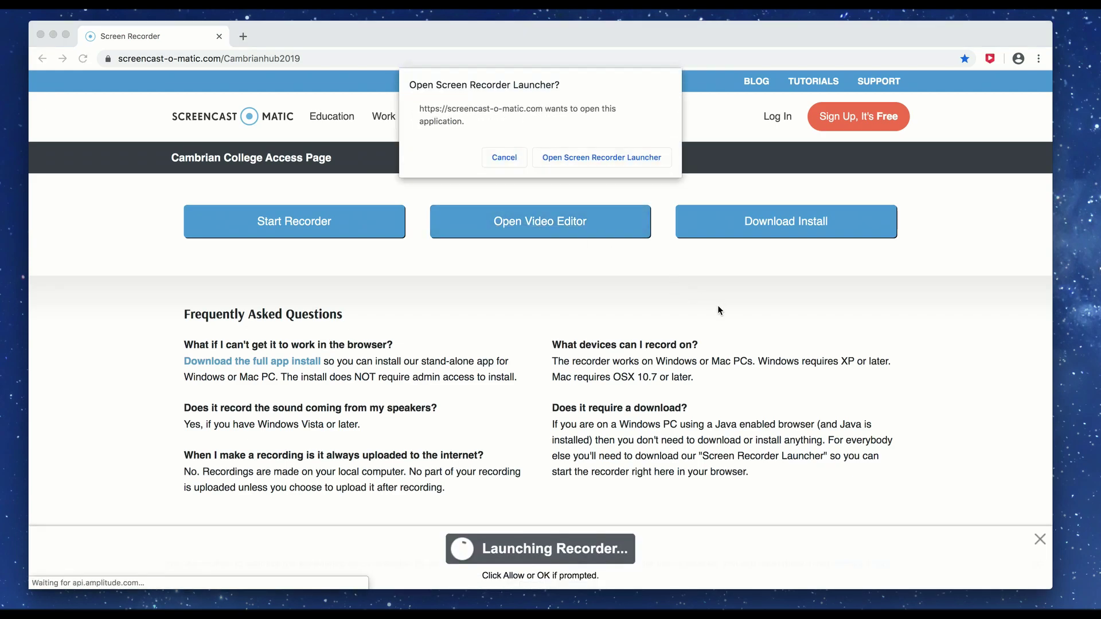
left_click(594, 157)
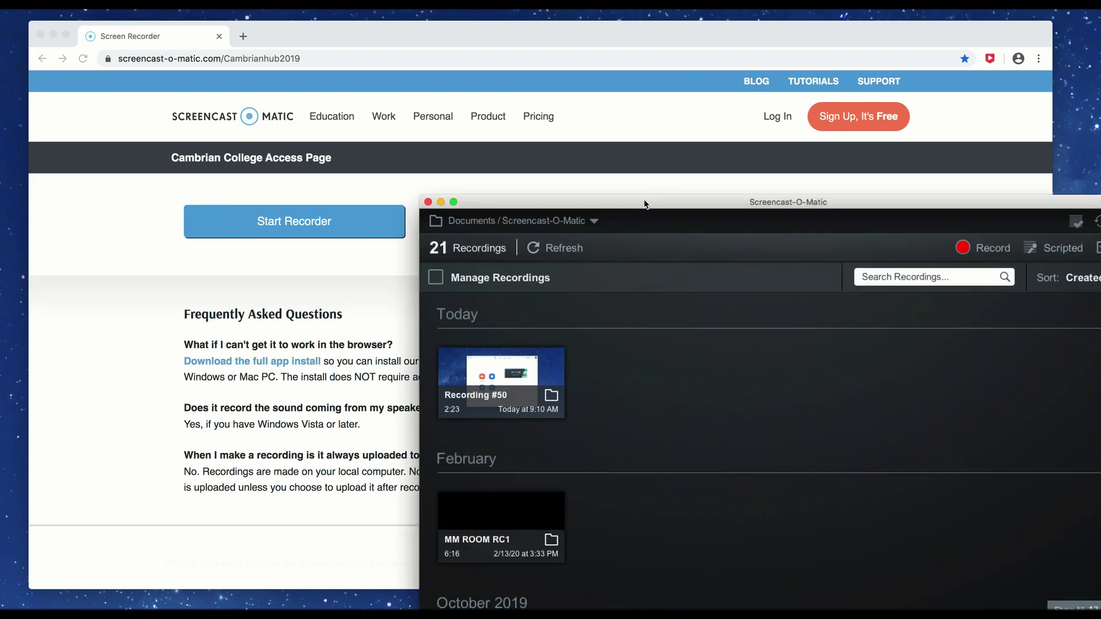
left_click_drag(645, 208, 287, 35)
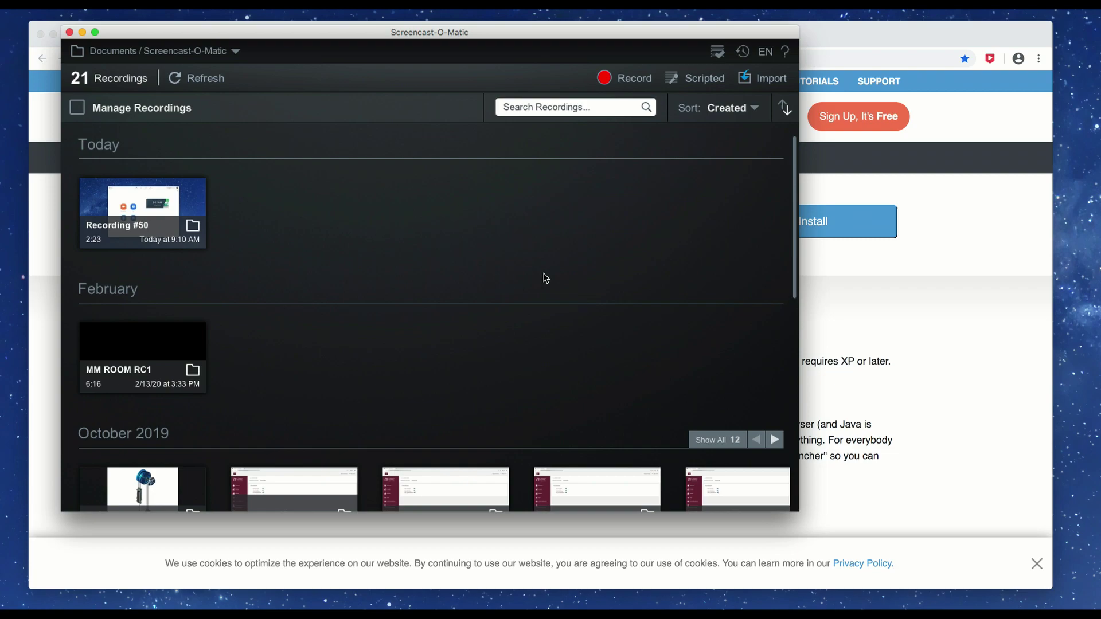
- Frame a 1090 x 610 capture area over the college access page
left_click_drag(247, 33, 342, 38)
left_click(731, 79)
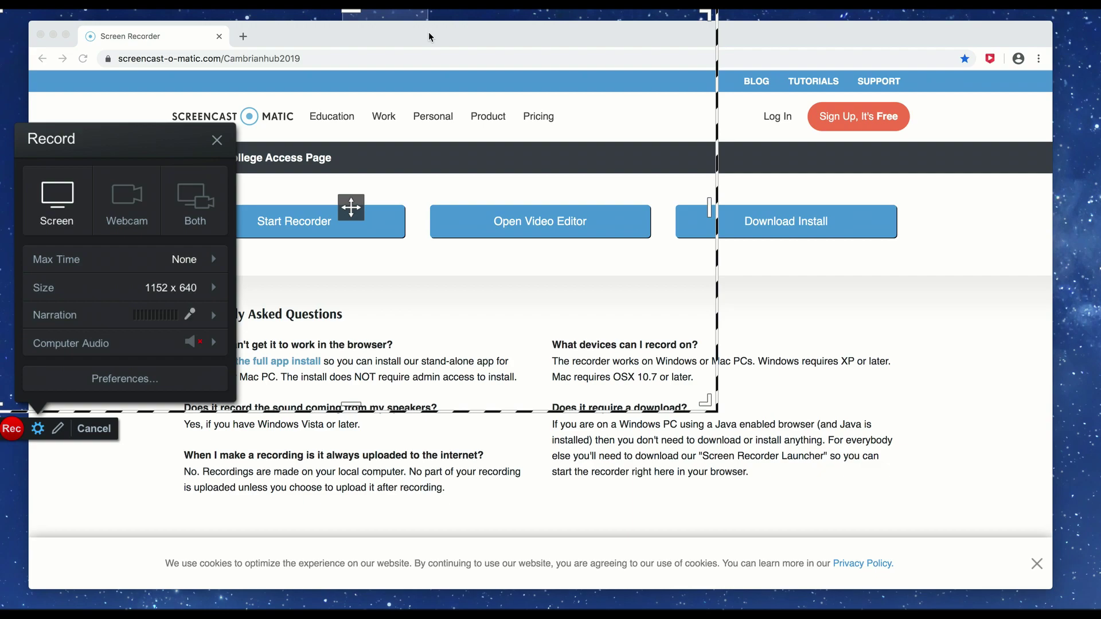
left_click_drag(326, 190, 503, 247)
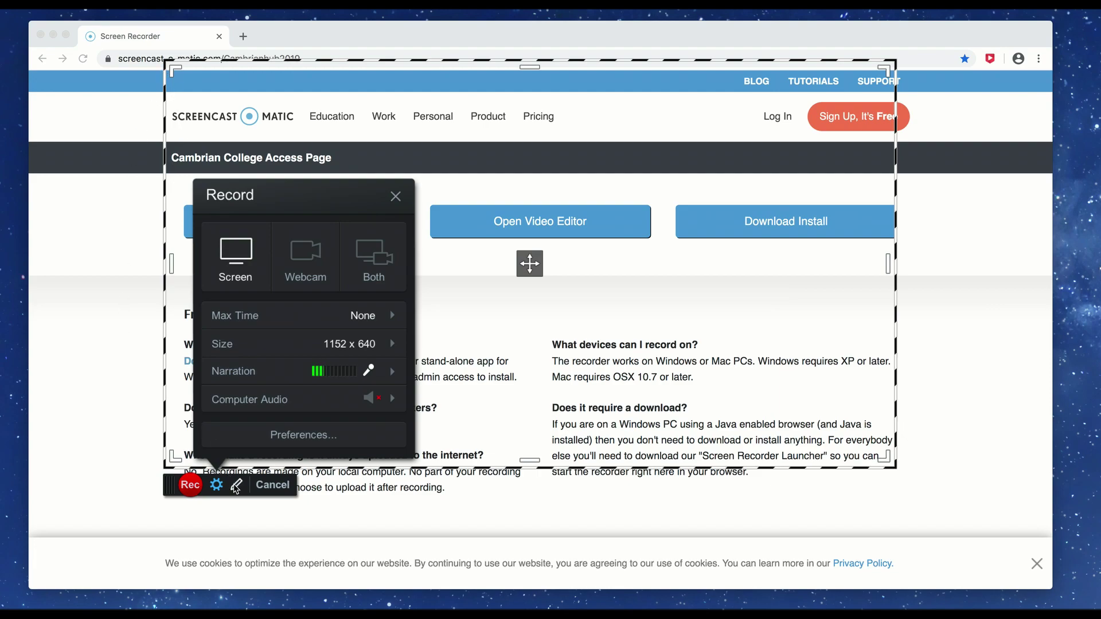
left_click_drag(172, 69, 204, 86)
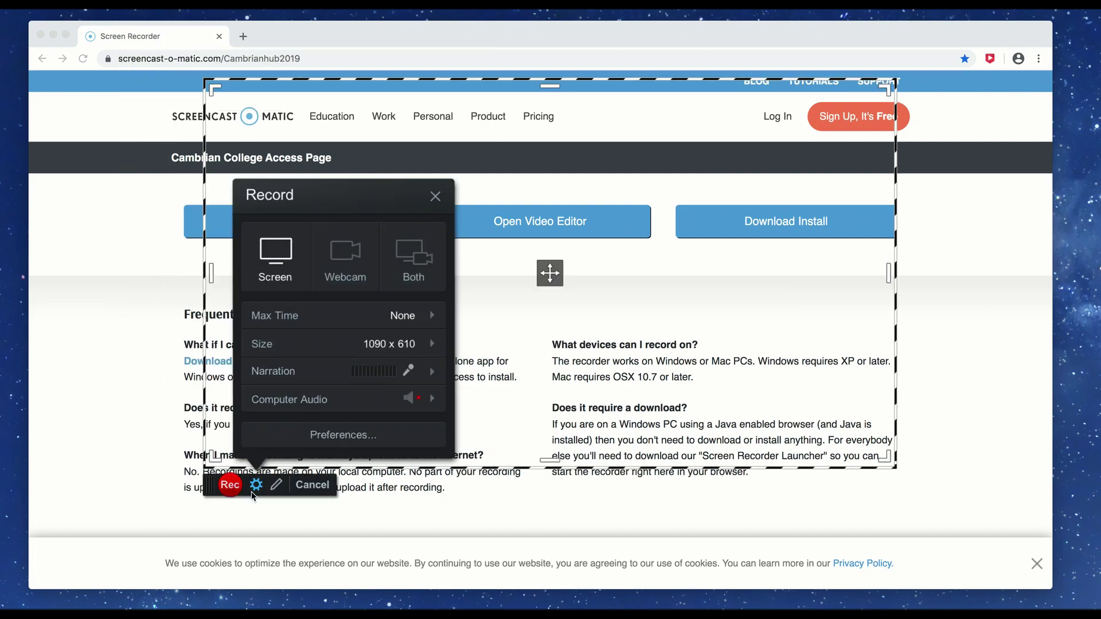
- Record the page while scrolling down, pausing at 0:16.45
left_click(229, 486)
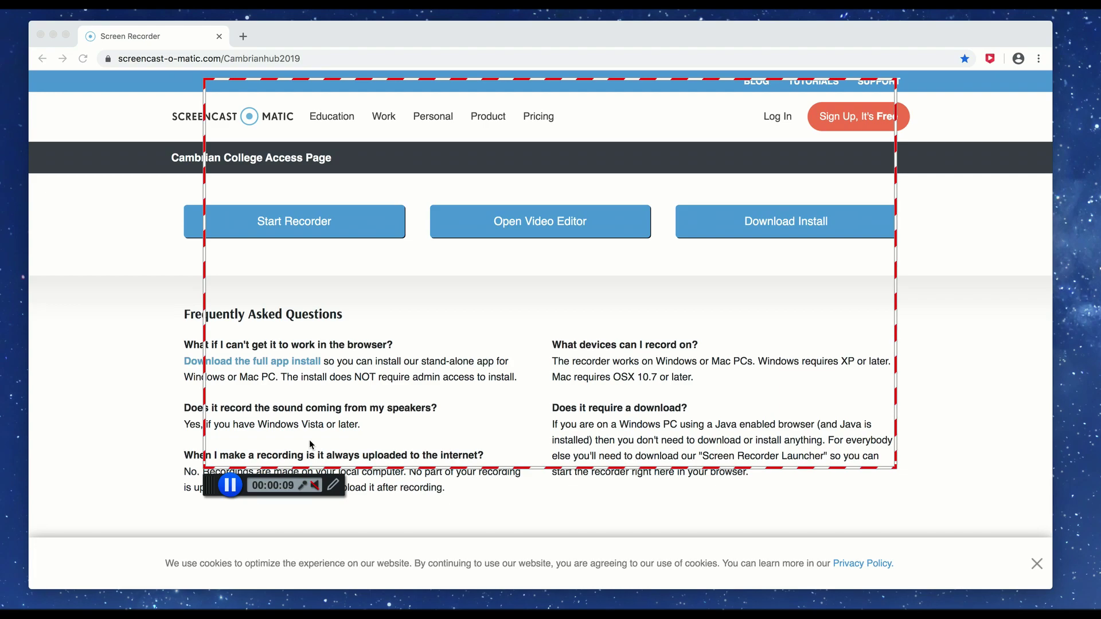
scroll(275, 485, "down", 1)
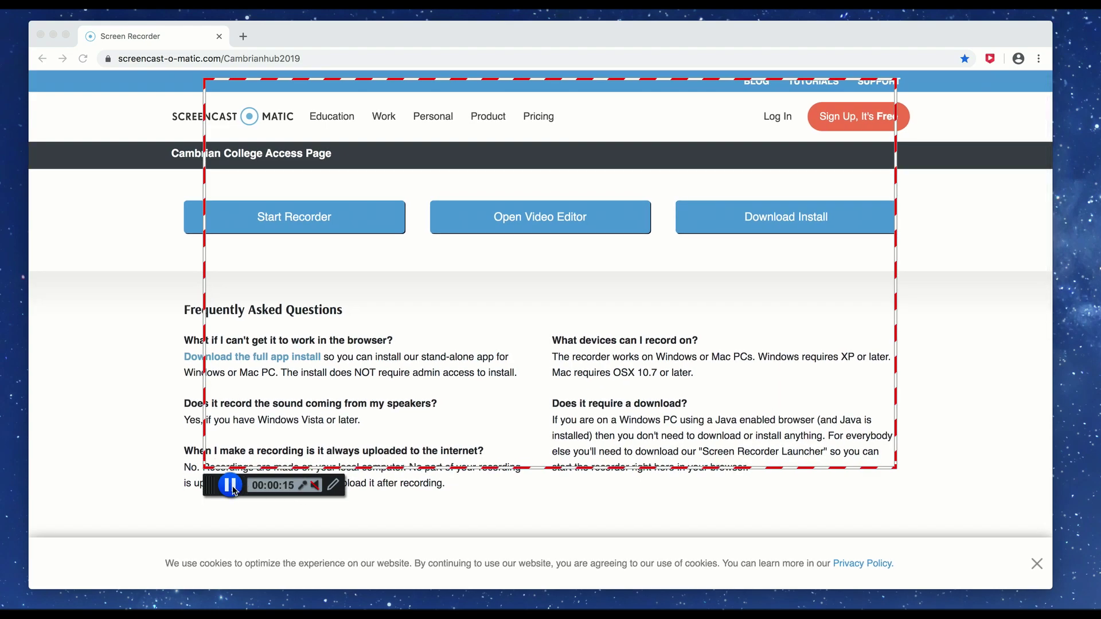
left_click(230, 486)
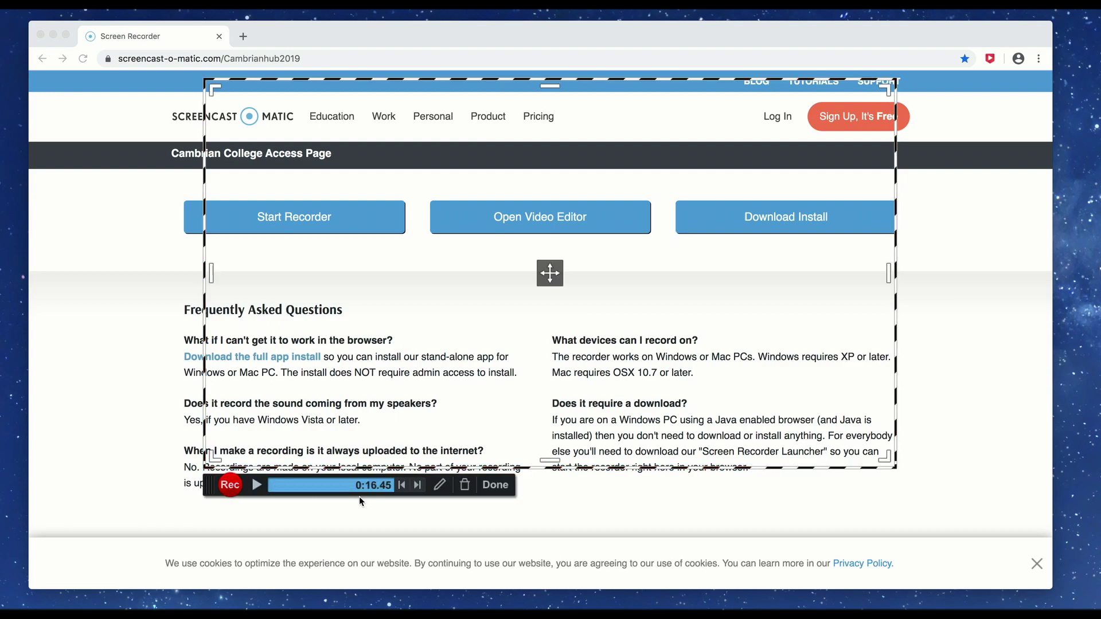
- Finish recording and load the 0:17 clip into the video editor
left_click(495, 485)
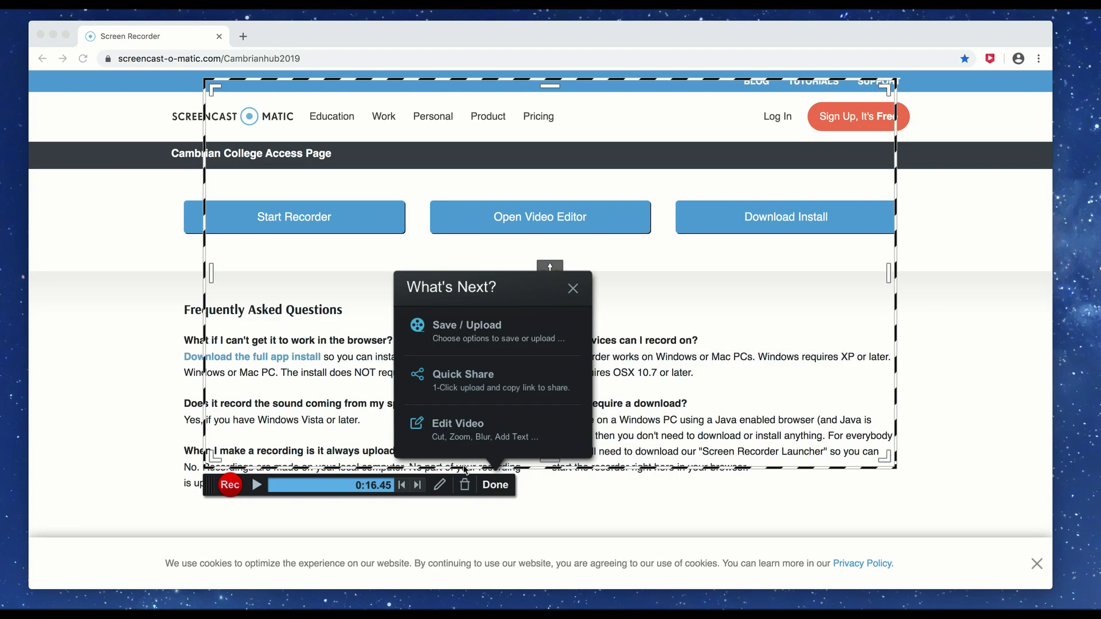
left_click(468, 429)
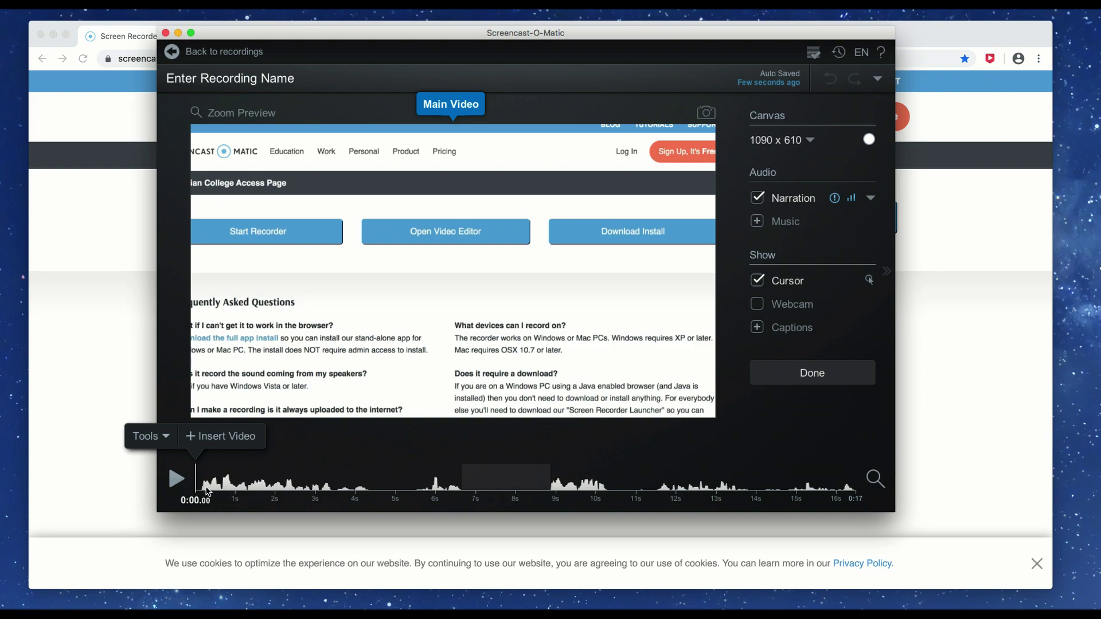
- Mark a 0.12-second cut at the very start of the recording
left_click(244, 492)
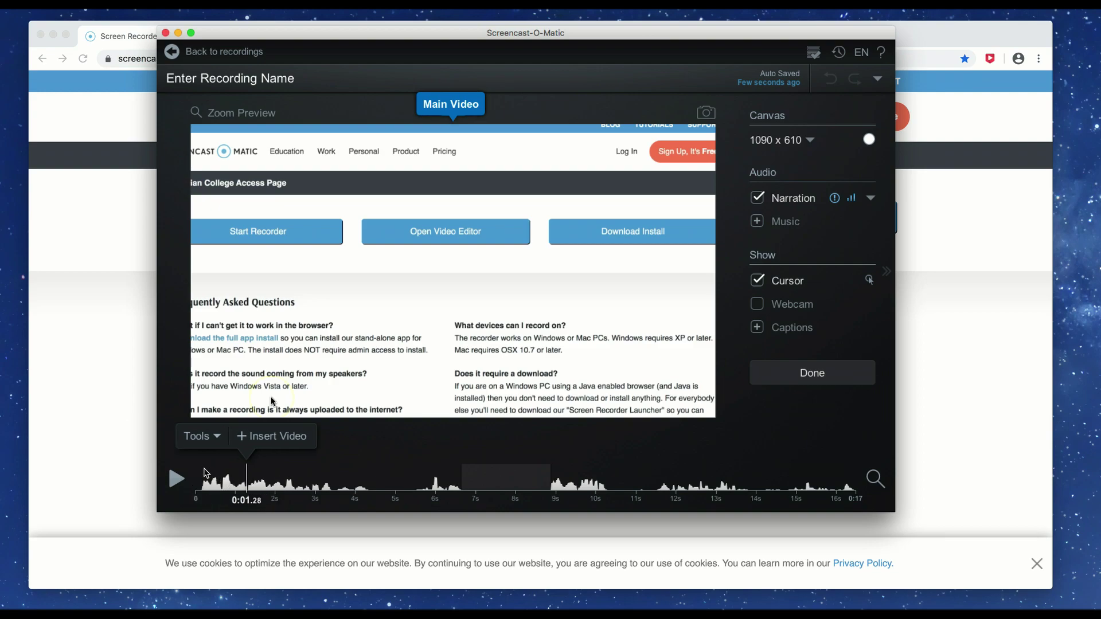
left_click(200, 436)
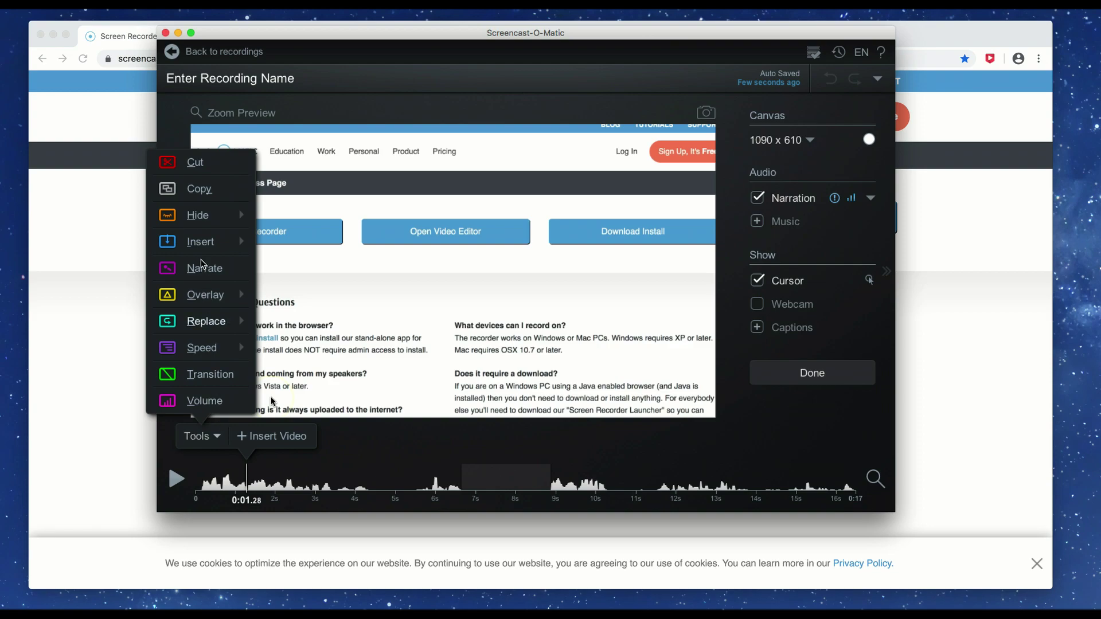
left_click(196, 163)
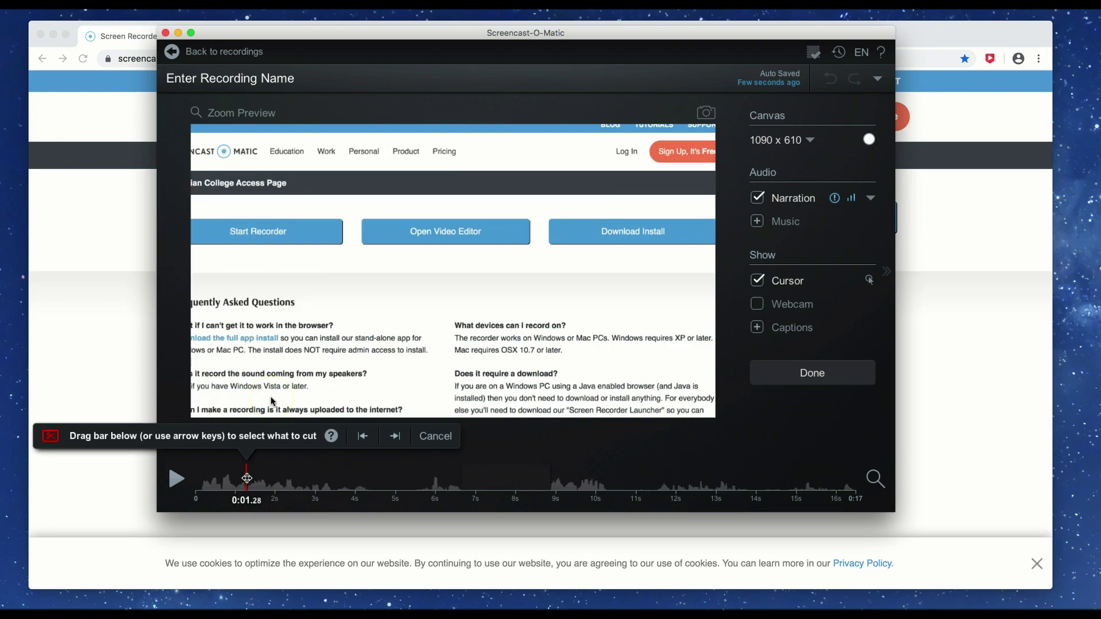
left_click_drag(249, 481, 332, 484)
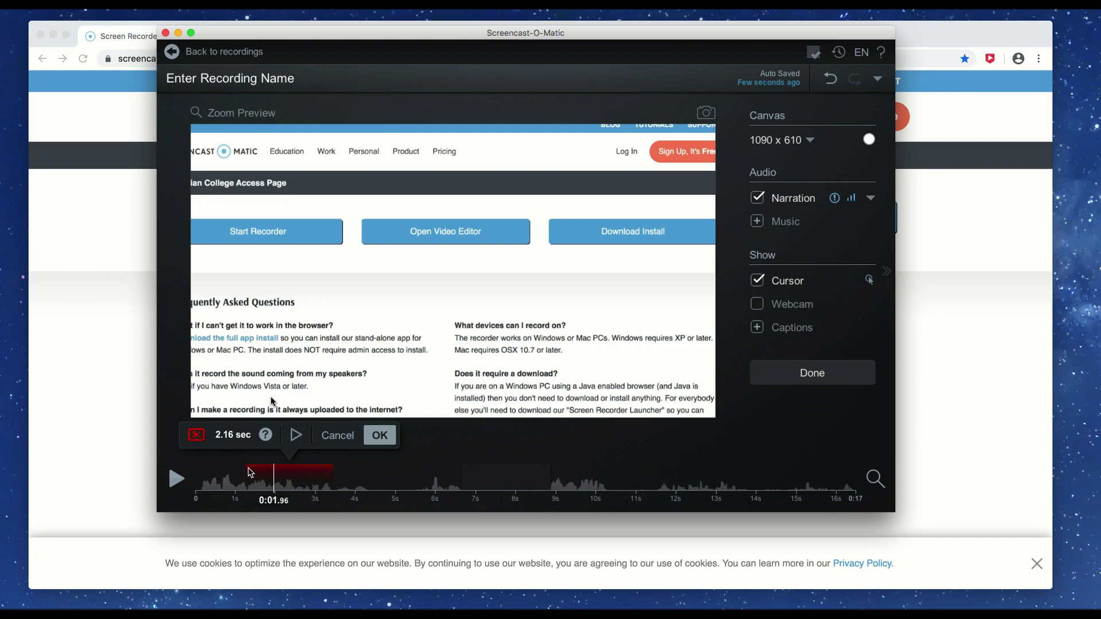
left_click_drag(247, 477, 179, 473)
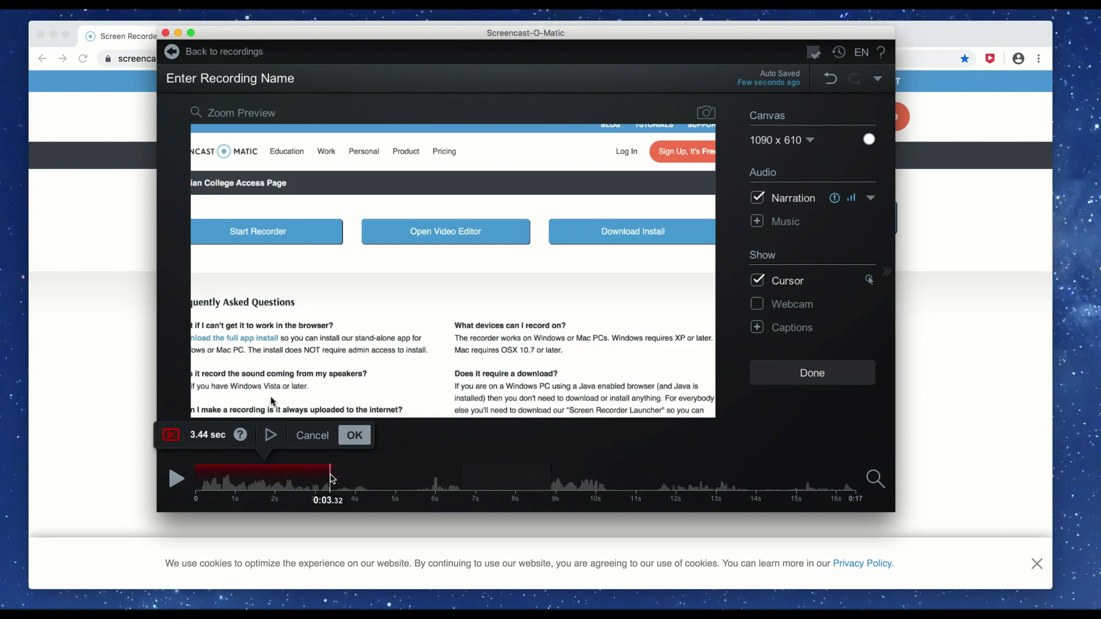
left_click_drag(333, 473, 203, 489)
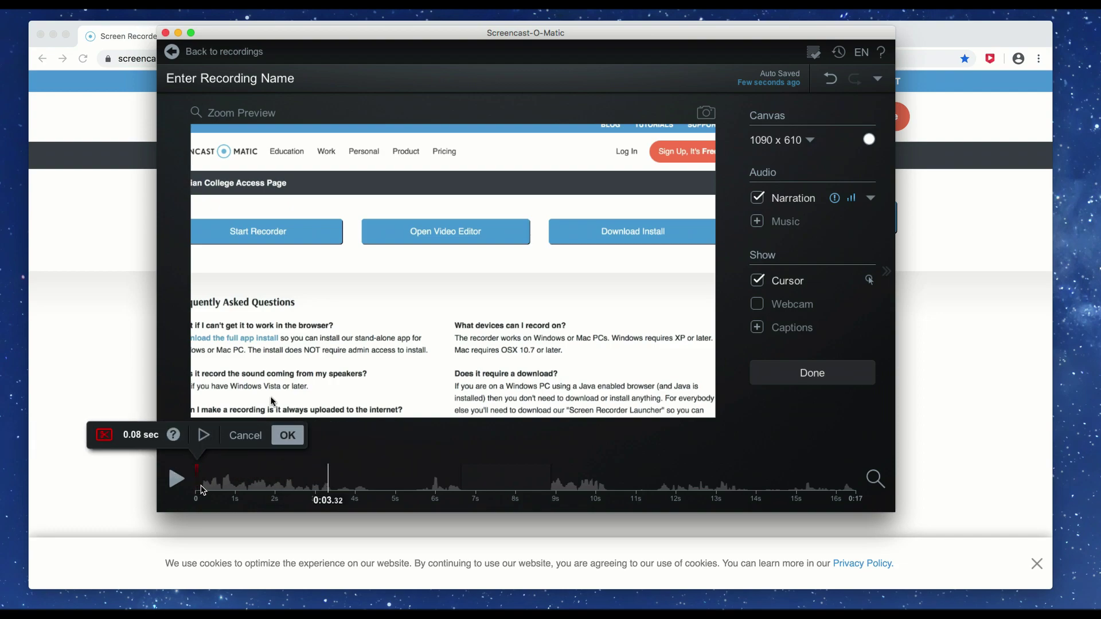
left_click(287, 438)
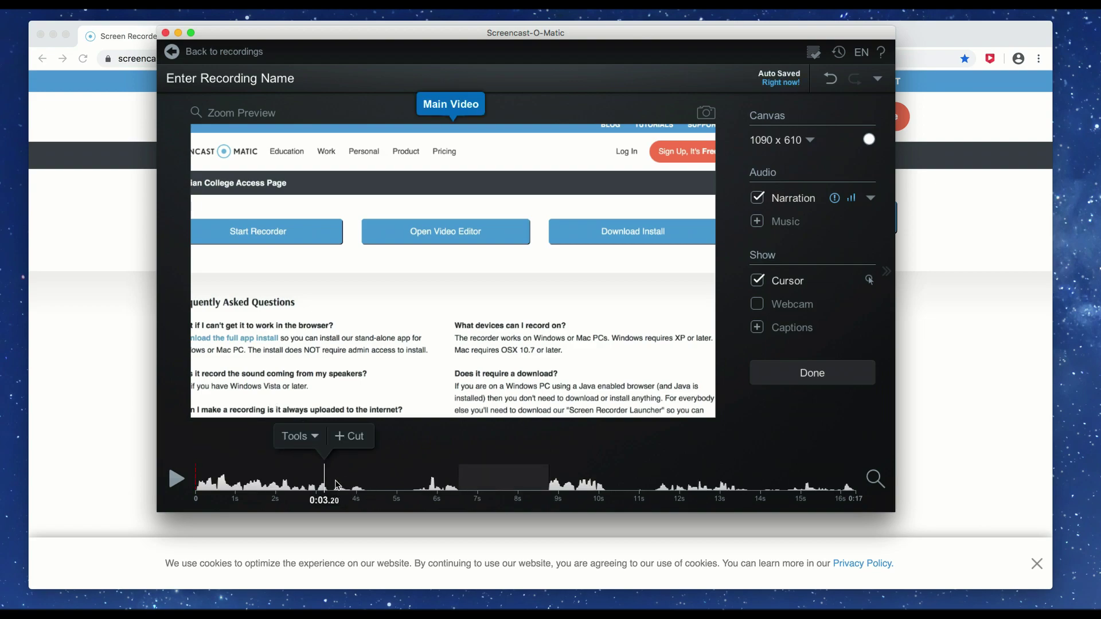
- Cut a 5.24-second section starting at 0:03.40, shortening the recording to 0:12
left_click_drag(361, 485, 320, 484)
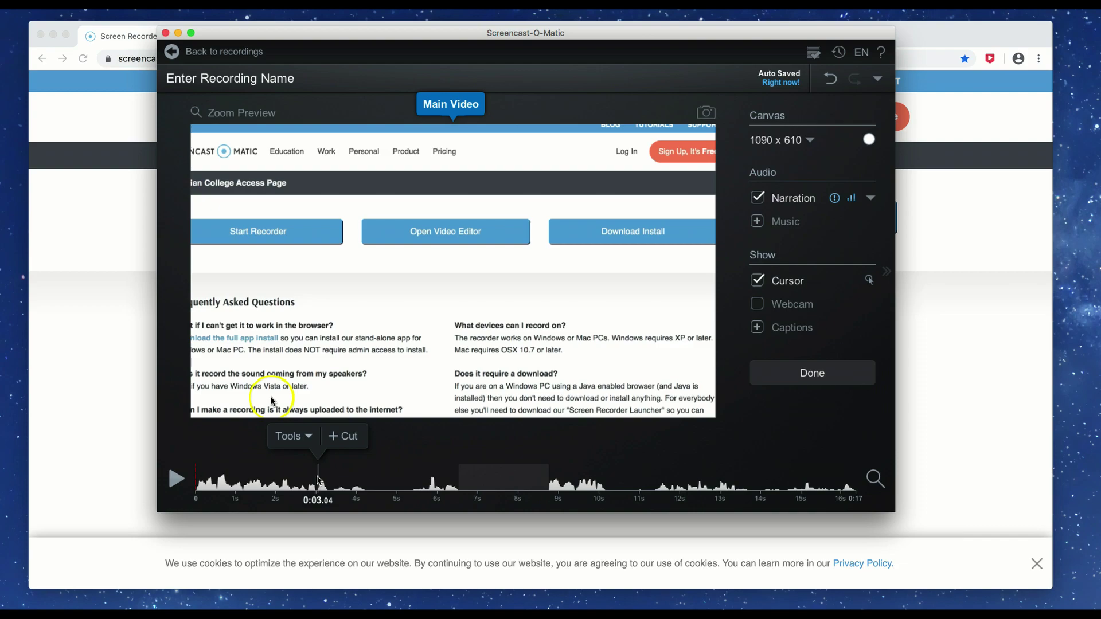
key("space")
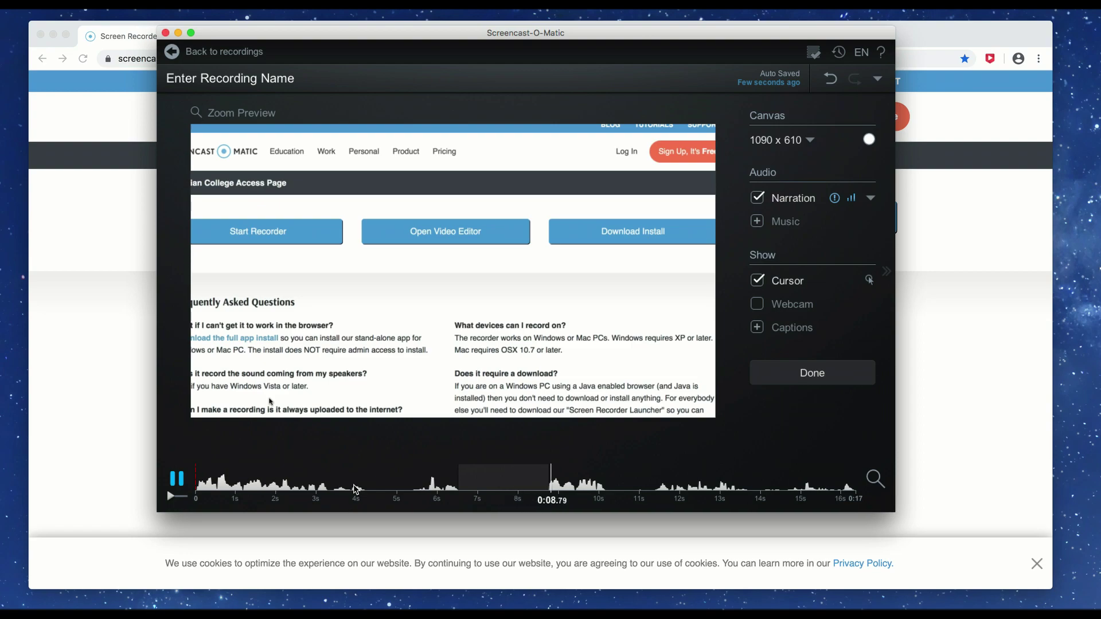
key("space")
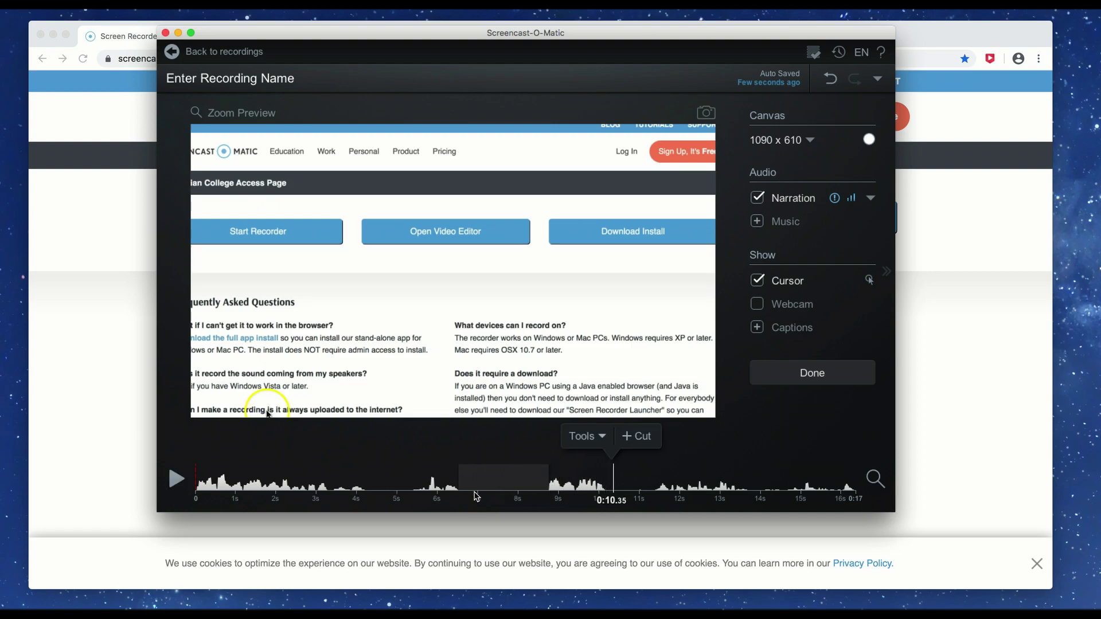
left_click(332, 491)
key("space")
left_click_drag(357, 479, 547, 503)
left_click(364, 445)
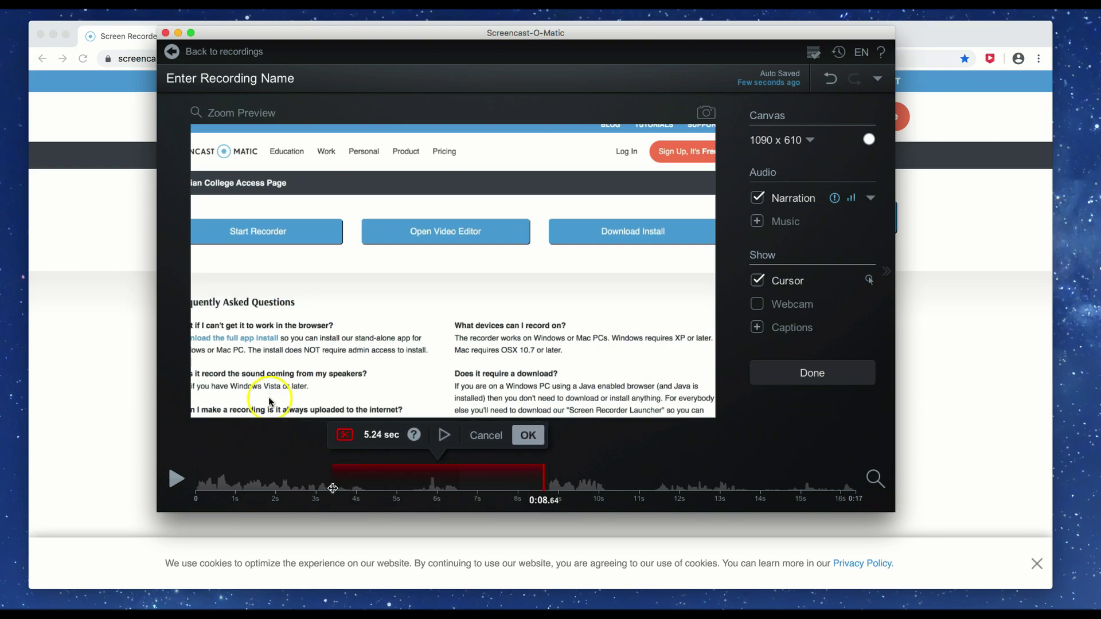
left_click(528, 435)
- Replay the edited recording from about 0:01.80 to check the cut, pausing at 0:05.12
left_click(352, 486)
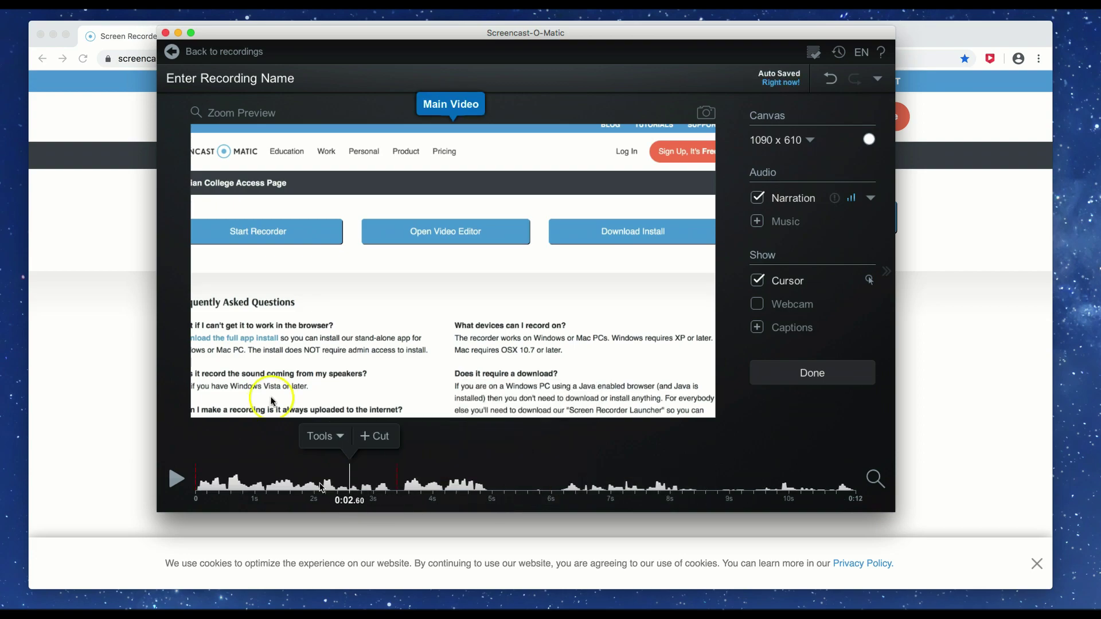
left_click(304, 484)
key("space")
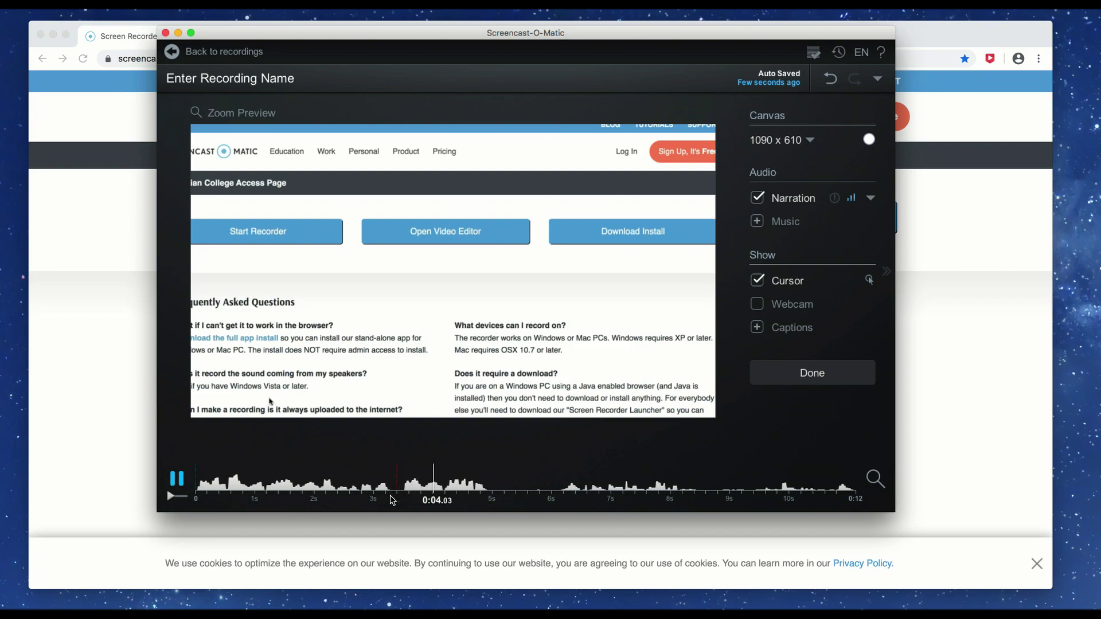
key("space")
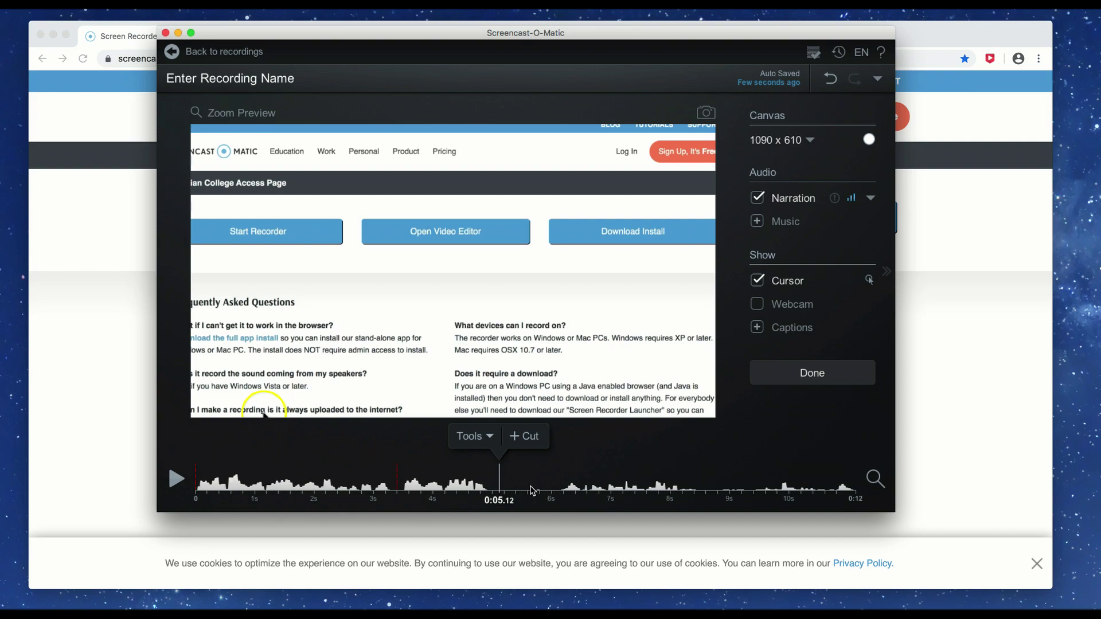
- Cut the last 6 seconds from 0:05.12, review playback, and finish editing Recording #52
left_click(521, 439)
left_click_drag(499, 477, 936, 500)
left_click(767, 436)
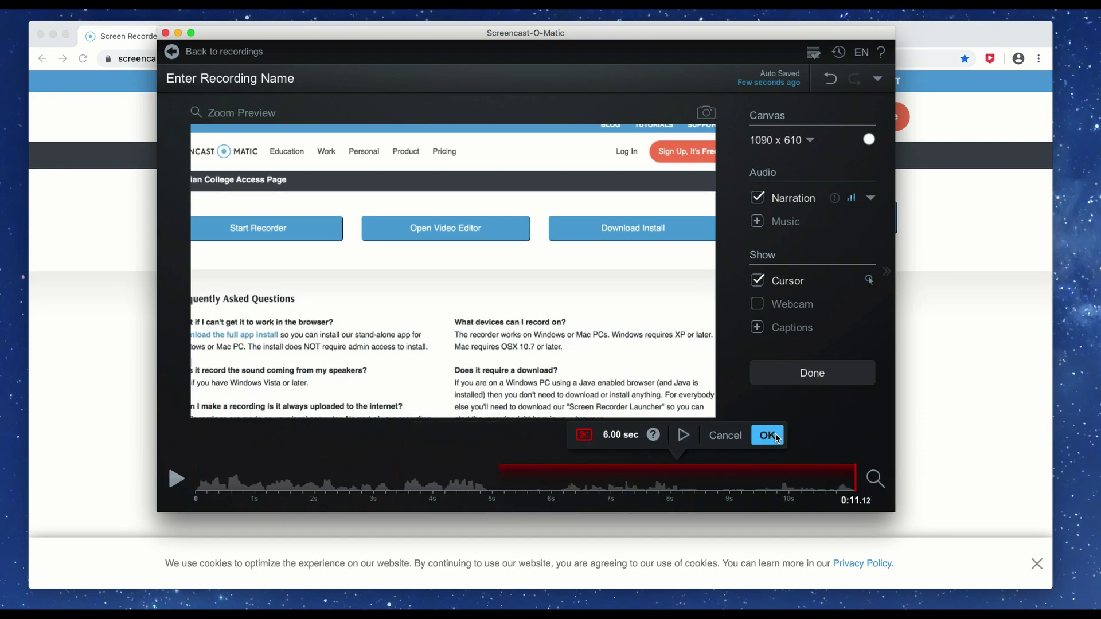
key("space")
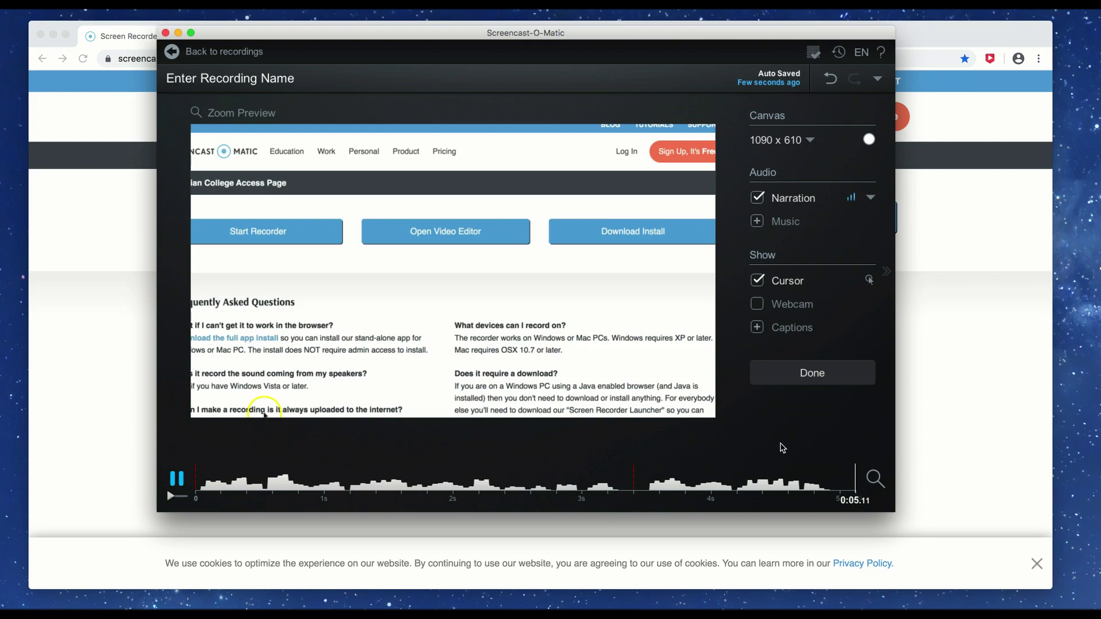
left_click(820, 372)
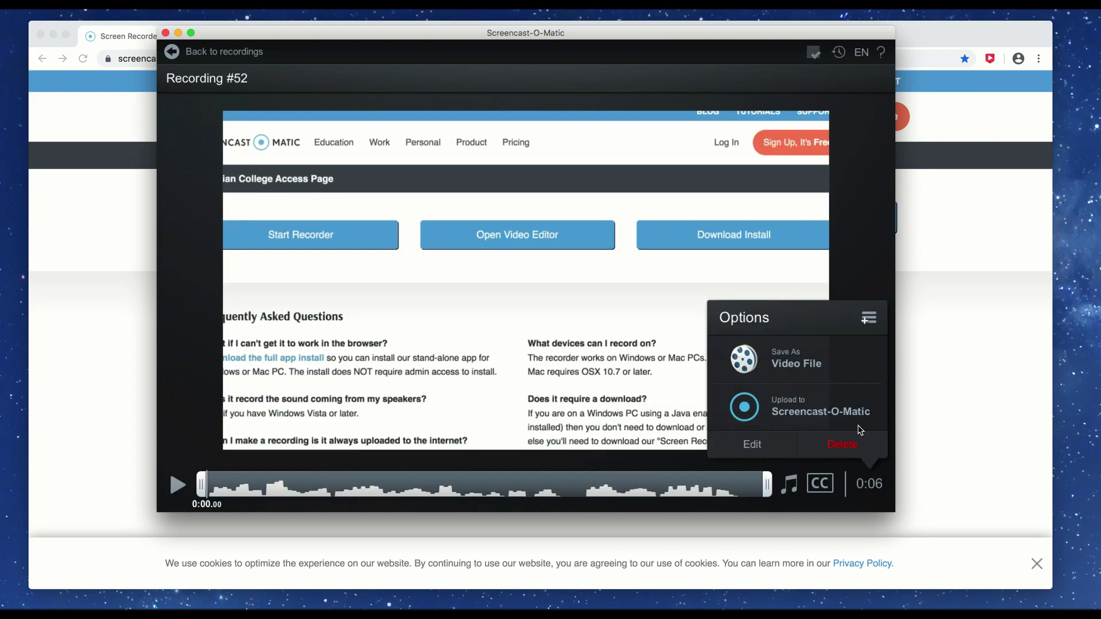
- Publish the 0:06 recording as 'test file.mp4' and return to the recordings list
left_click(795, 357)
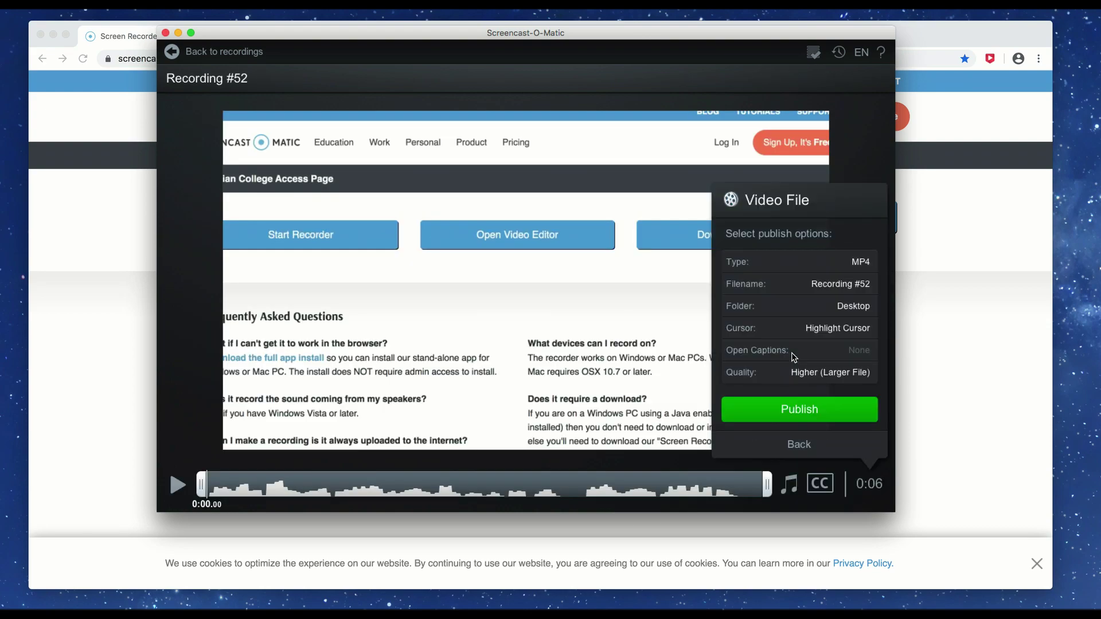
left_click(861, 285)
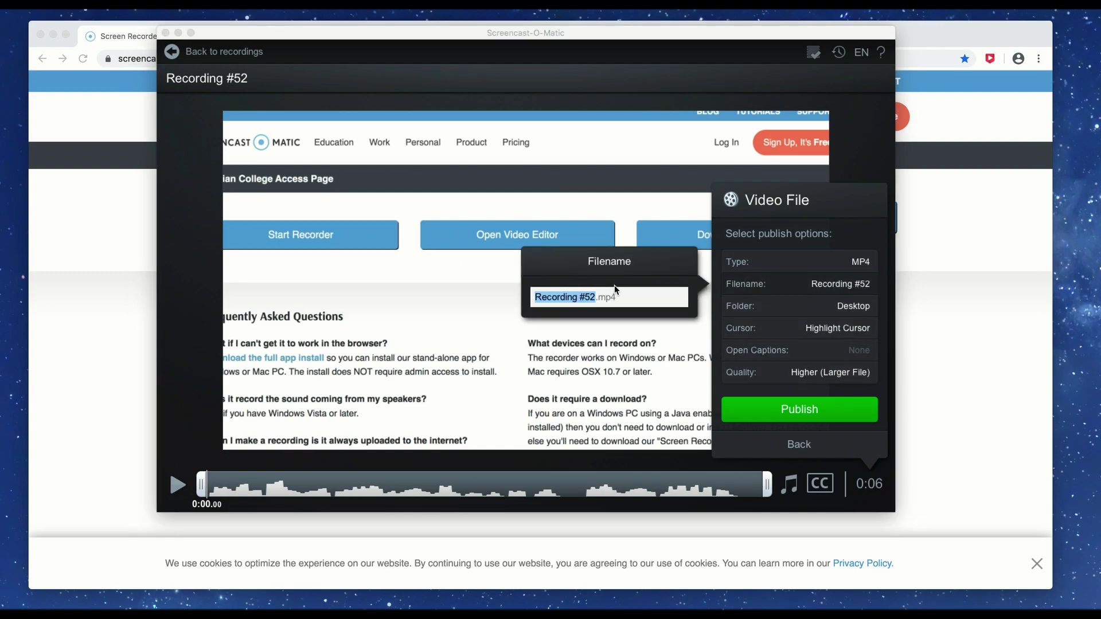
type("test file")
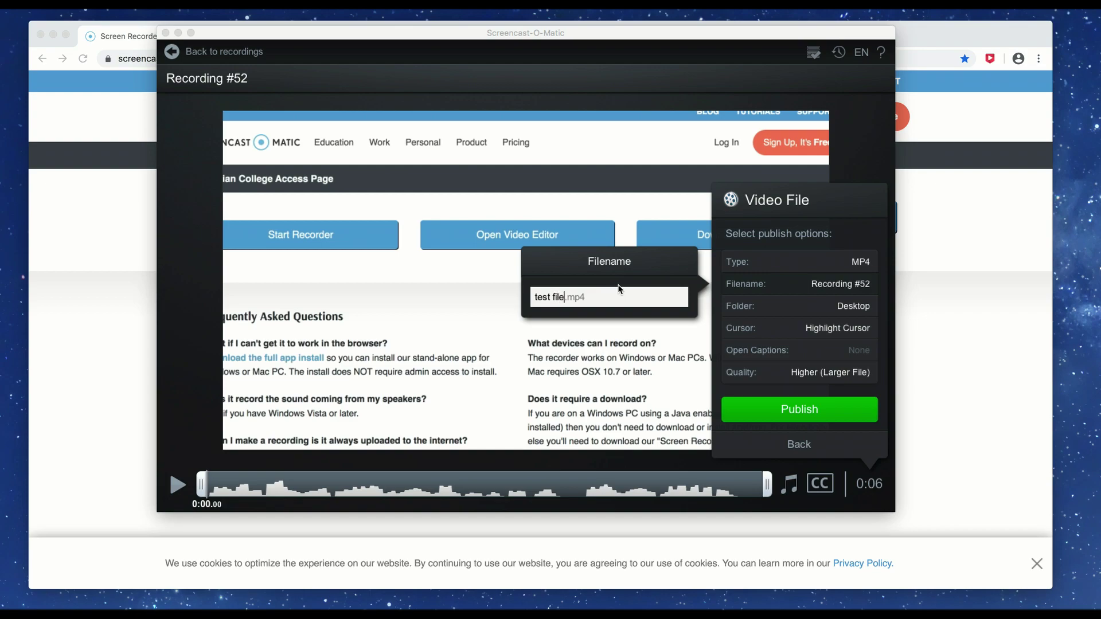
key("Return")
key("Return")
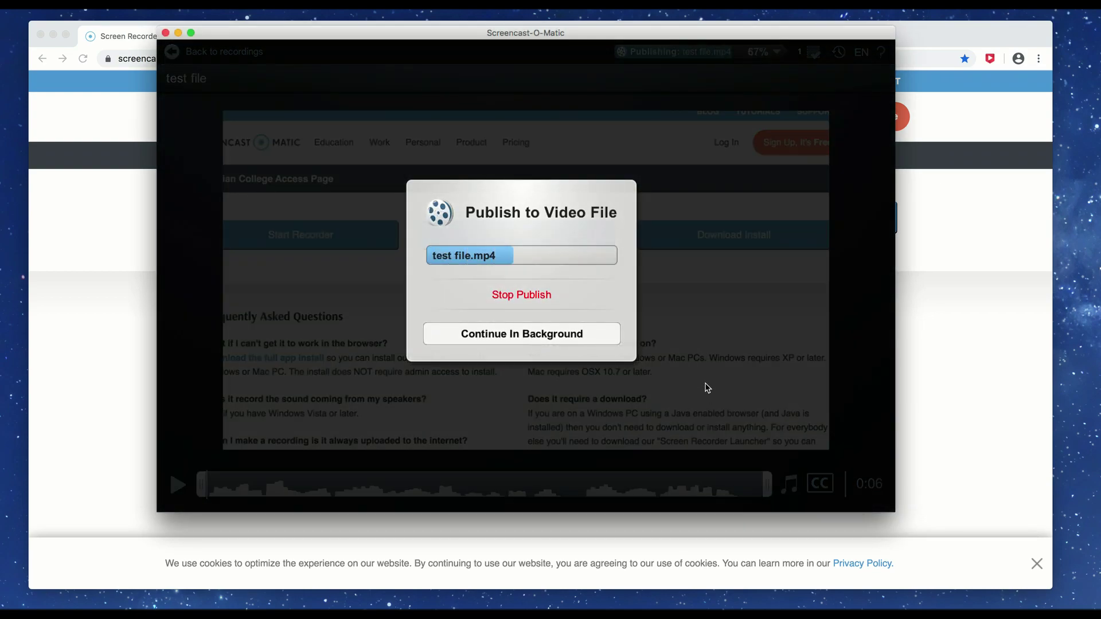
left_click(580, 367)
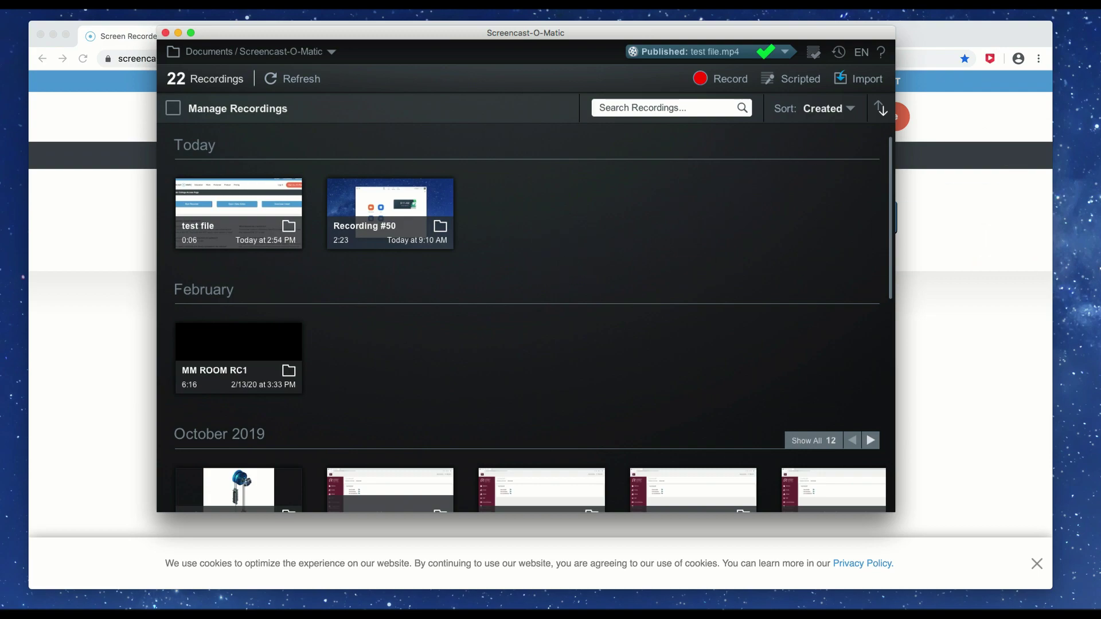
left_click_drag(973, 309, 974, 308)
scroll(751, 282, "down", 10)
scroll(745, 284, "up", 10)
- Import dirtylab rc1.mp4 into the library and scroll back up to the Today section
left_click(859, 80)
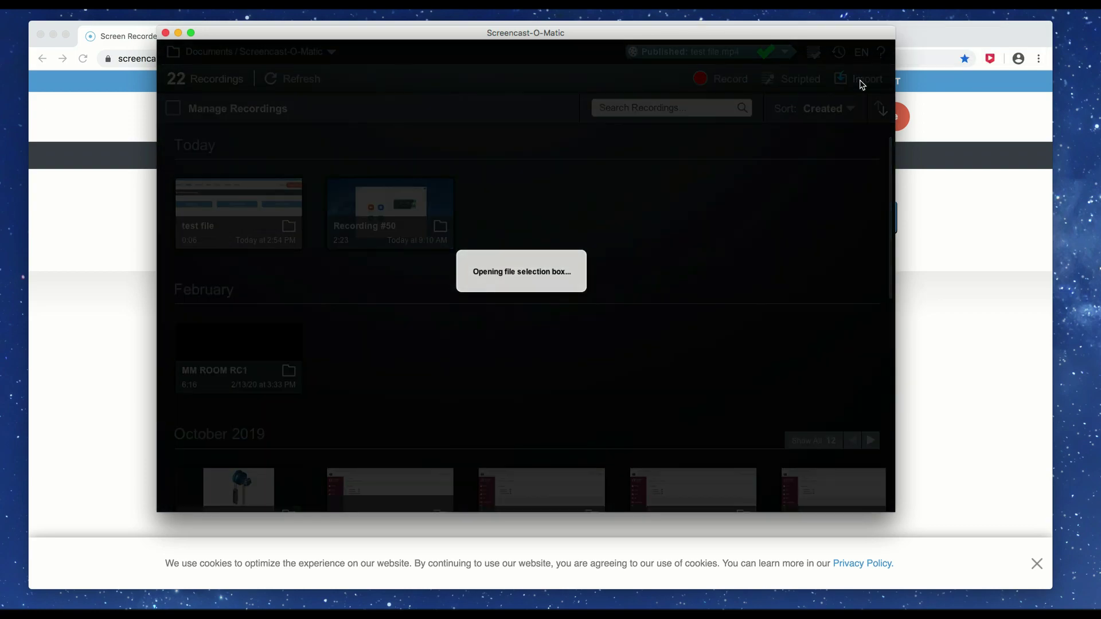
left_click(738, 286)
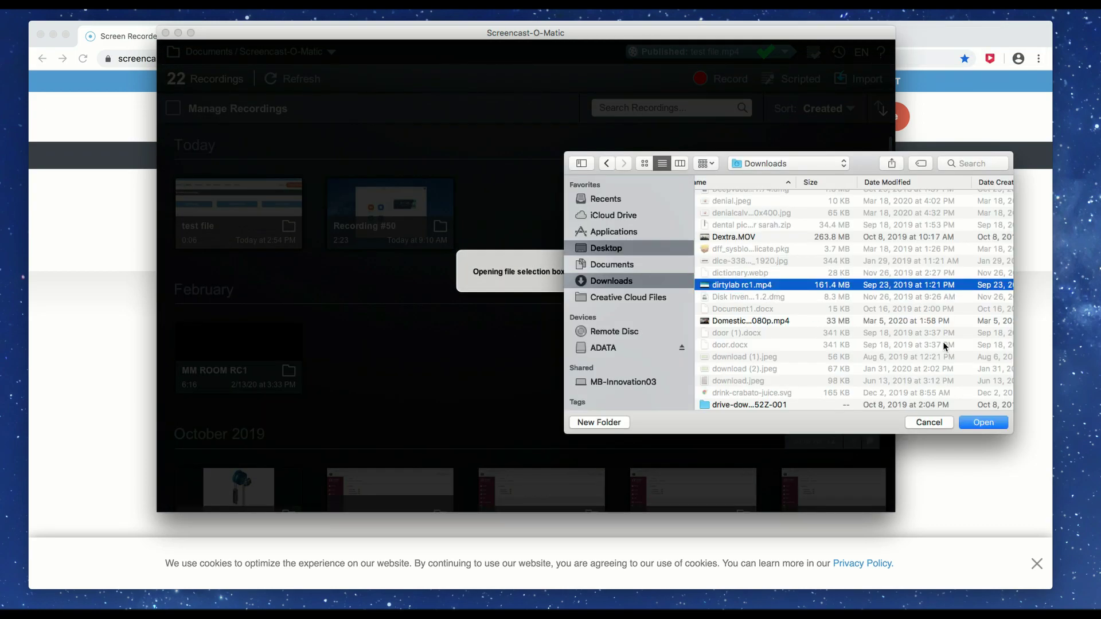
left_click(983, 423)
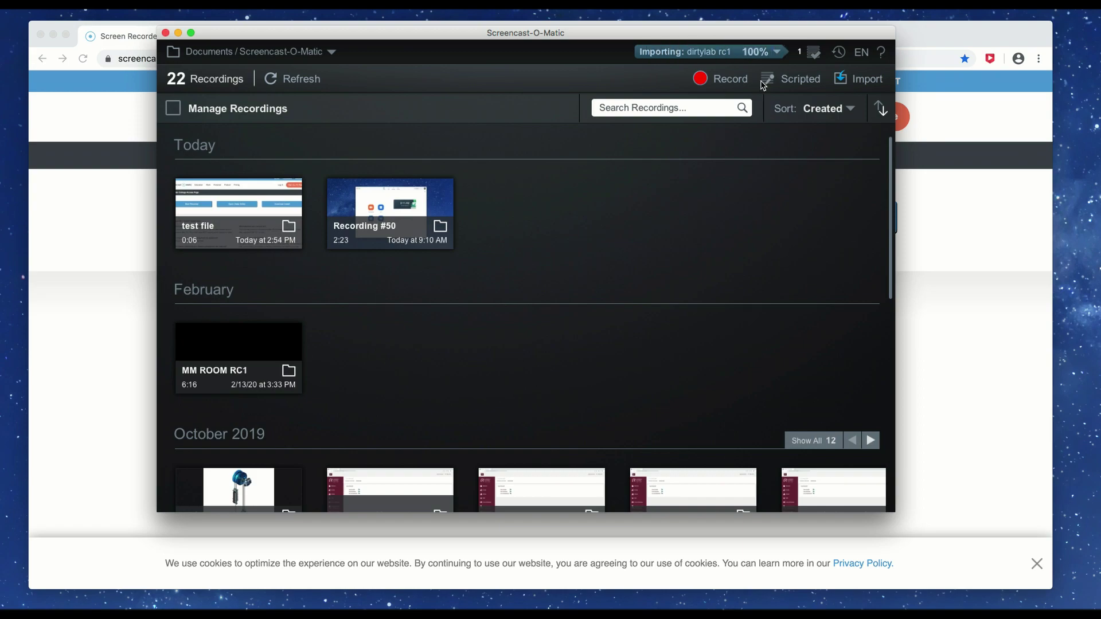
scroll(681, 214, "down", 3)
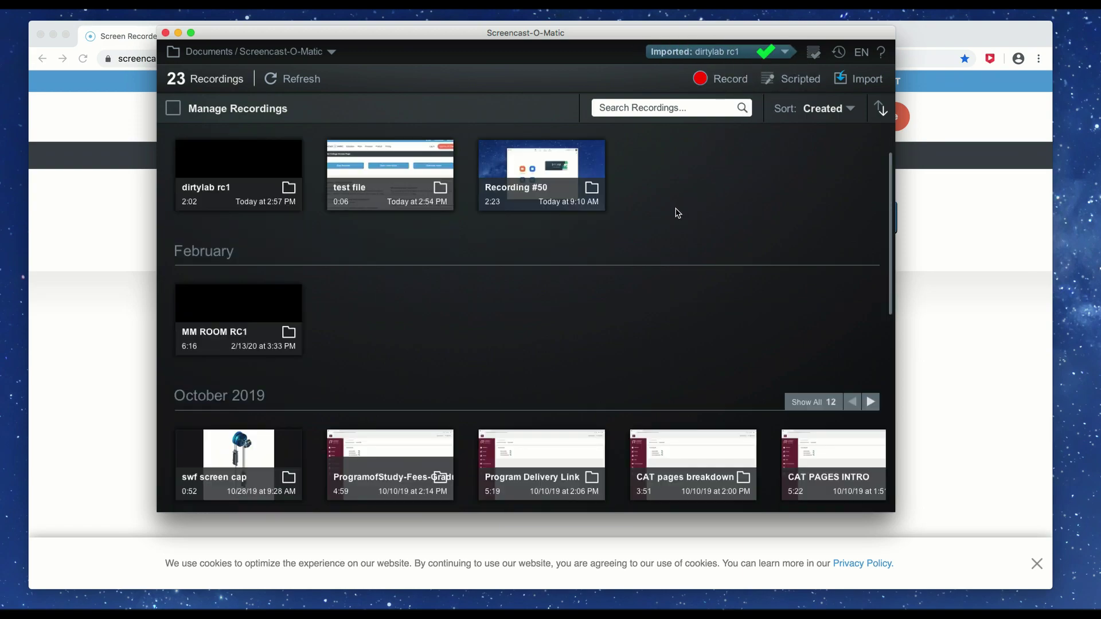
scroll(258, 168, "up", 3)
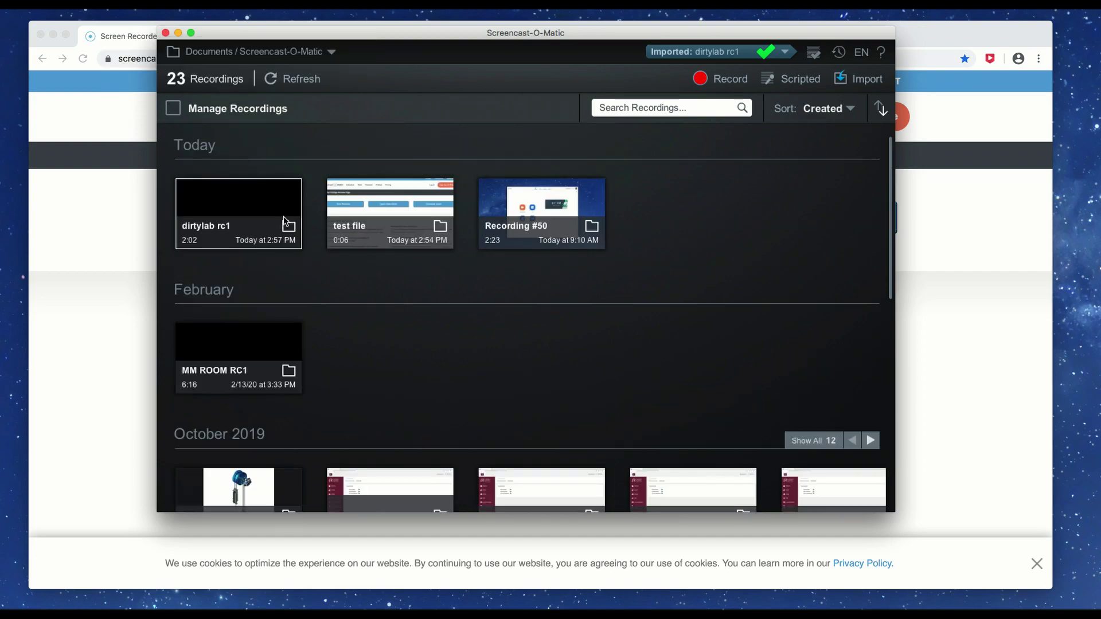
- Select the dirtylab rc1 recording, skim to 1:32.96, and load it into the editor
left_click(249, 213)
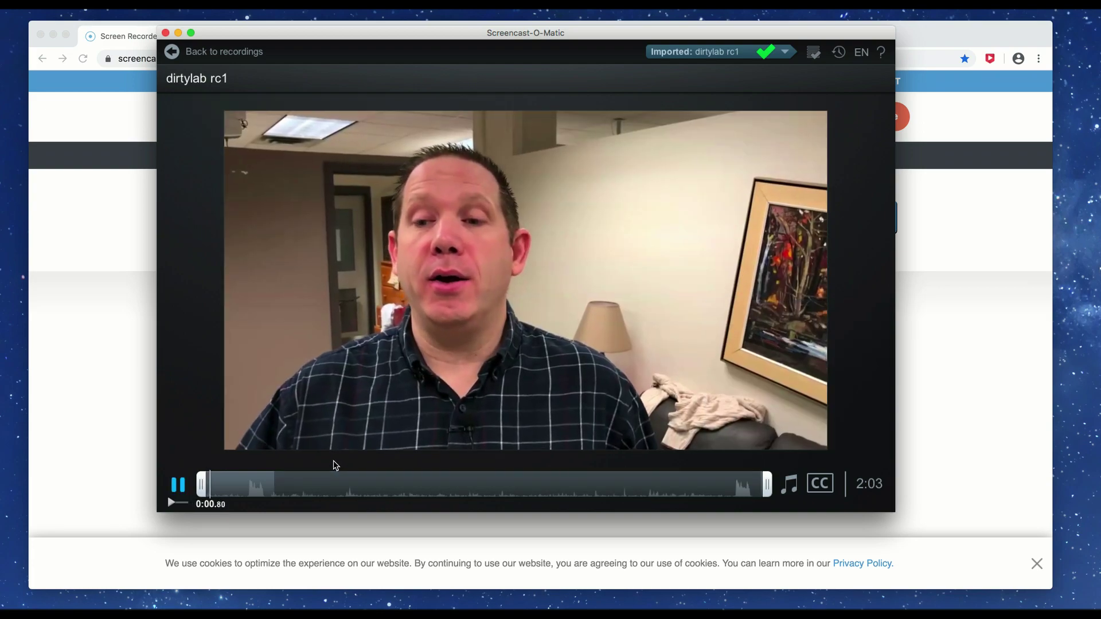
left_click_drag(362, 494, 628, 499)
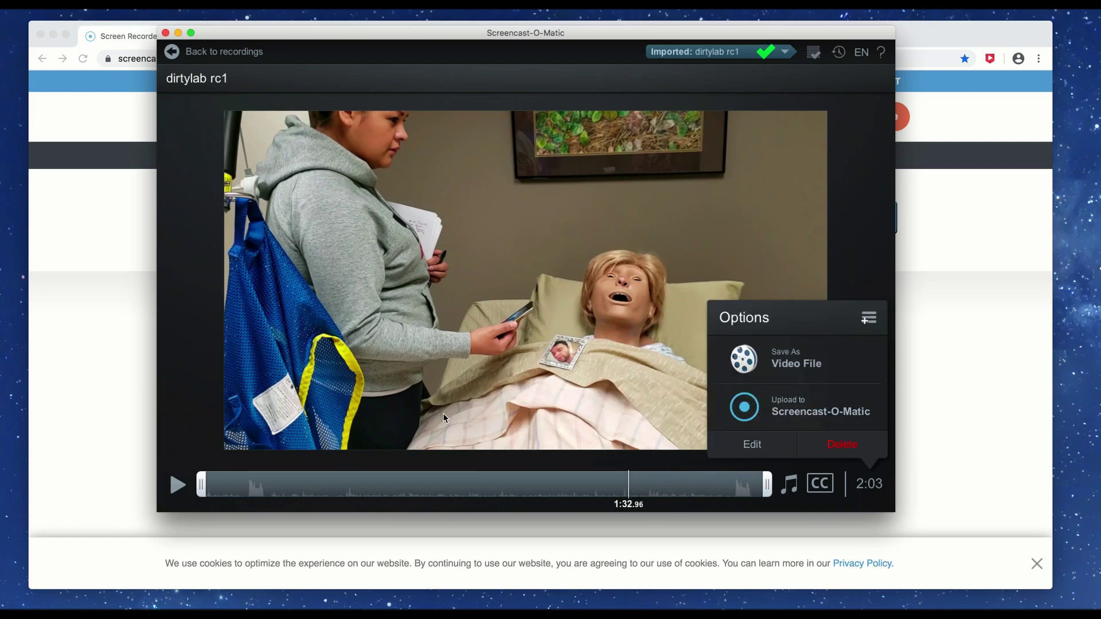
left_click(755, 444)
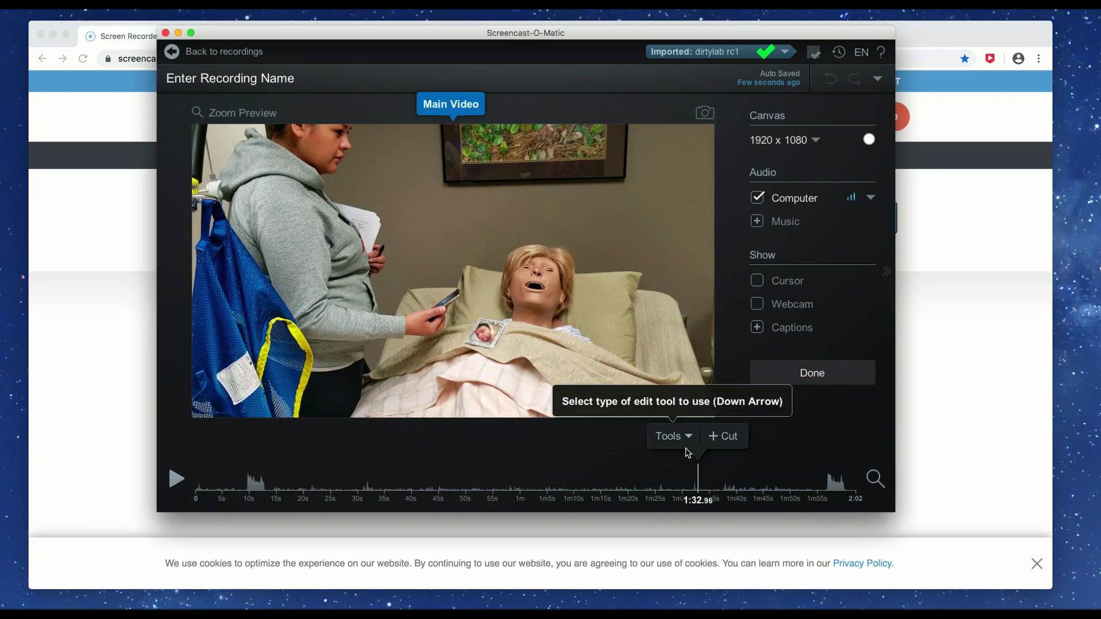
- Cut a 22.60-second section from 1:32.96 to 1:39.12, then check the Tools menu
left_click(721, 436)
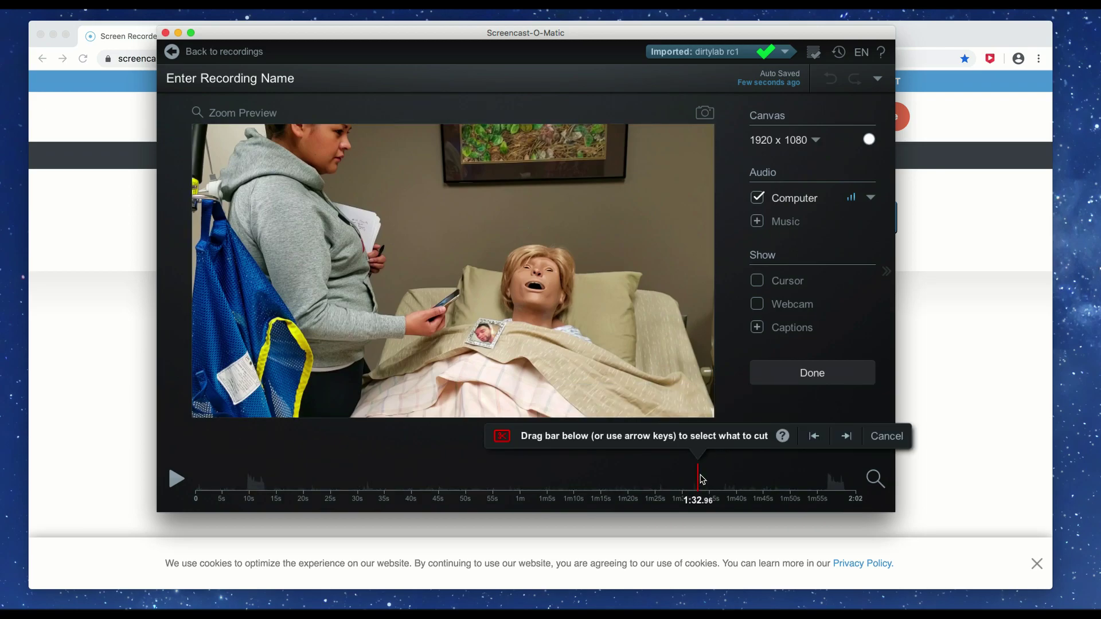
left_click_drag(702, 479, 820, 481)
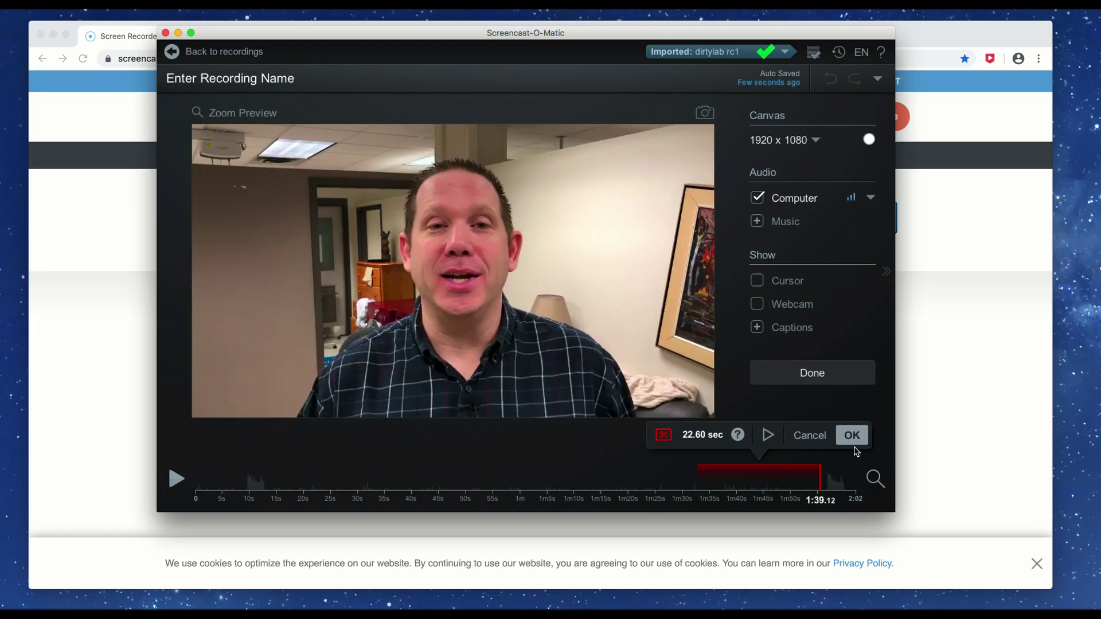
left_click(854, 435)
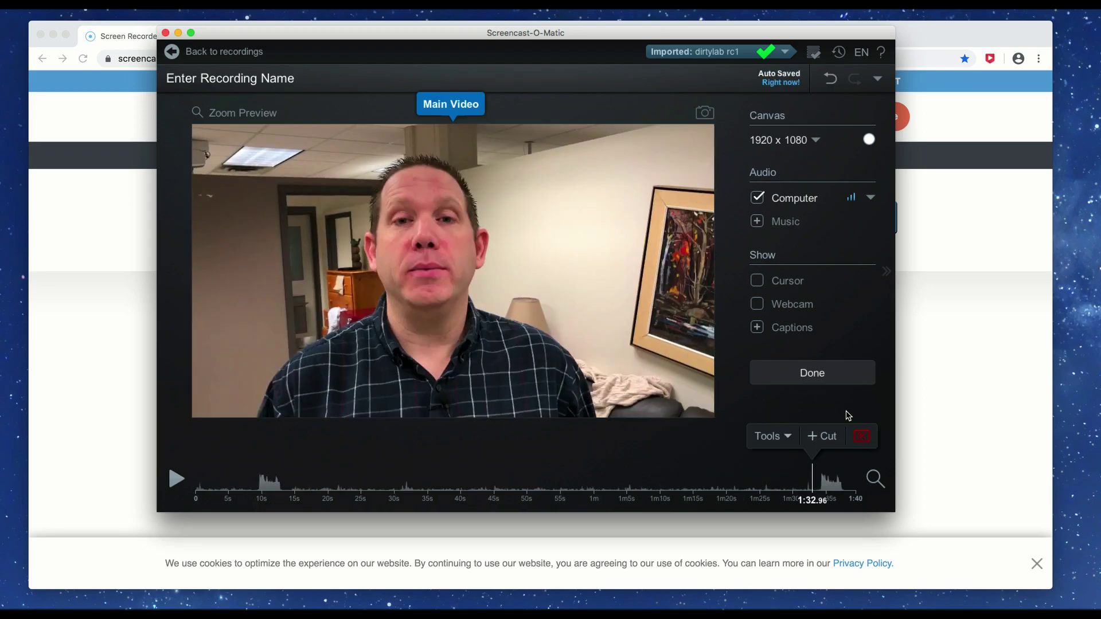
left_click(789, 436)
mouse_move(771, 253)
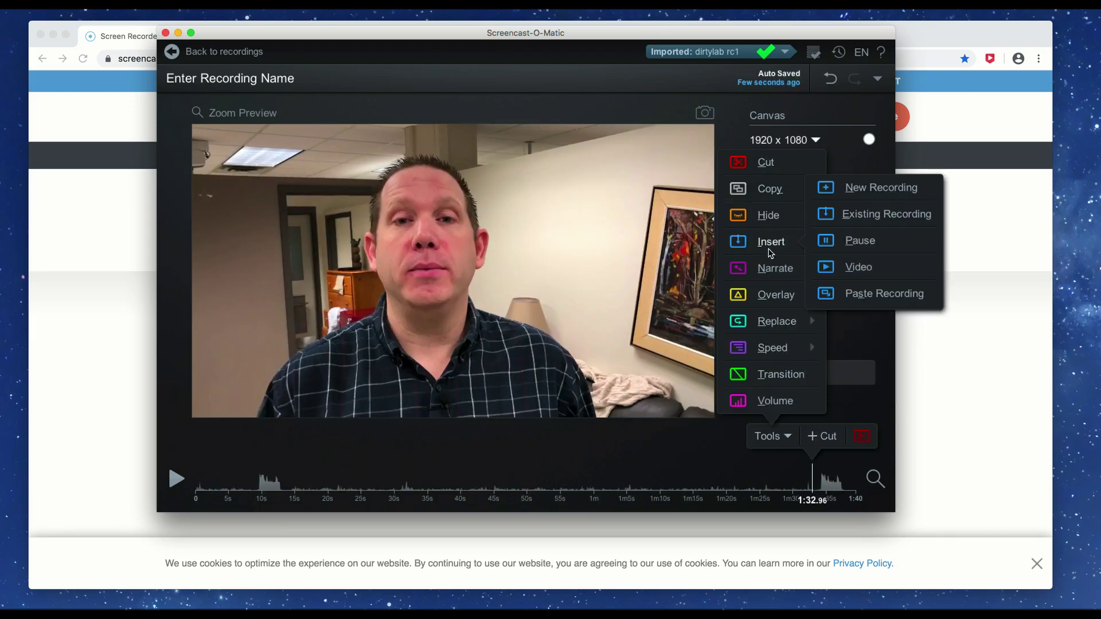
left_click(779, 435)
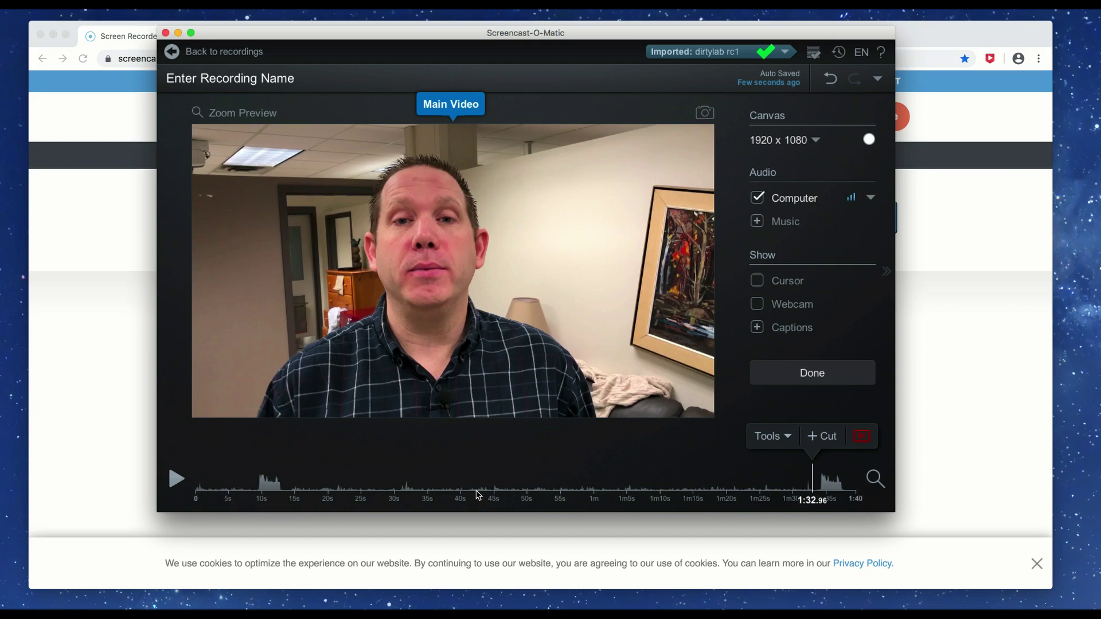
- Cut the 41.16-second section from 0:38 to 1:19.16
left_click(432, 491)
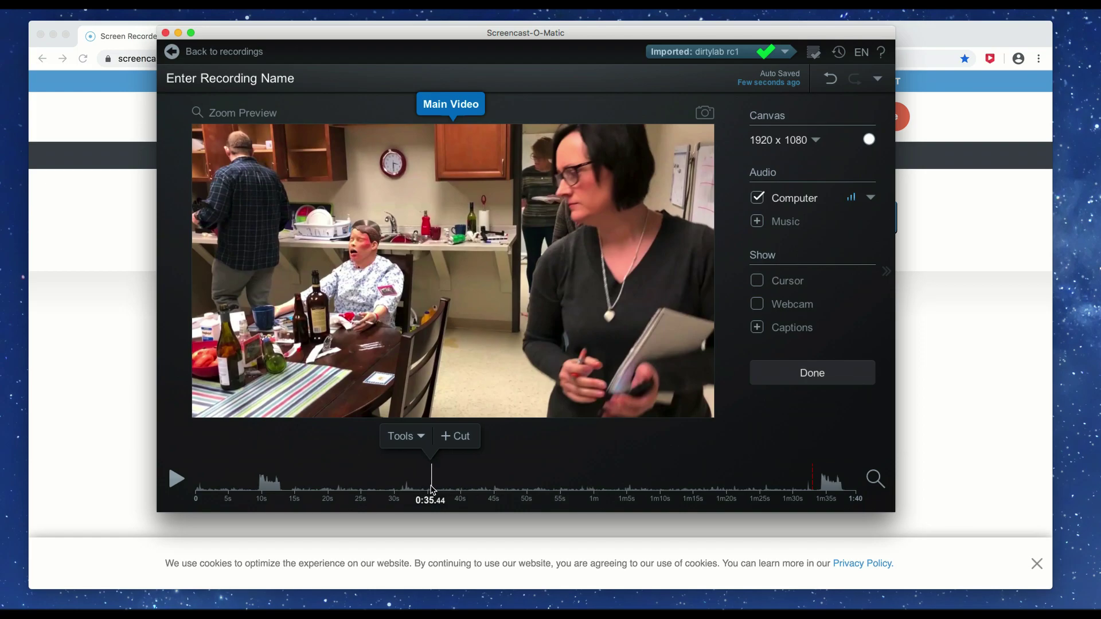
left_click(447, 490)
left_click(465, 436)
left_click_drag(449, 488, 720, 491)
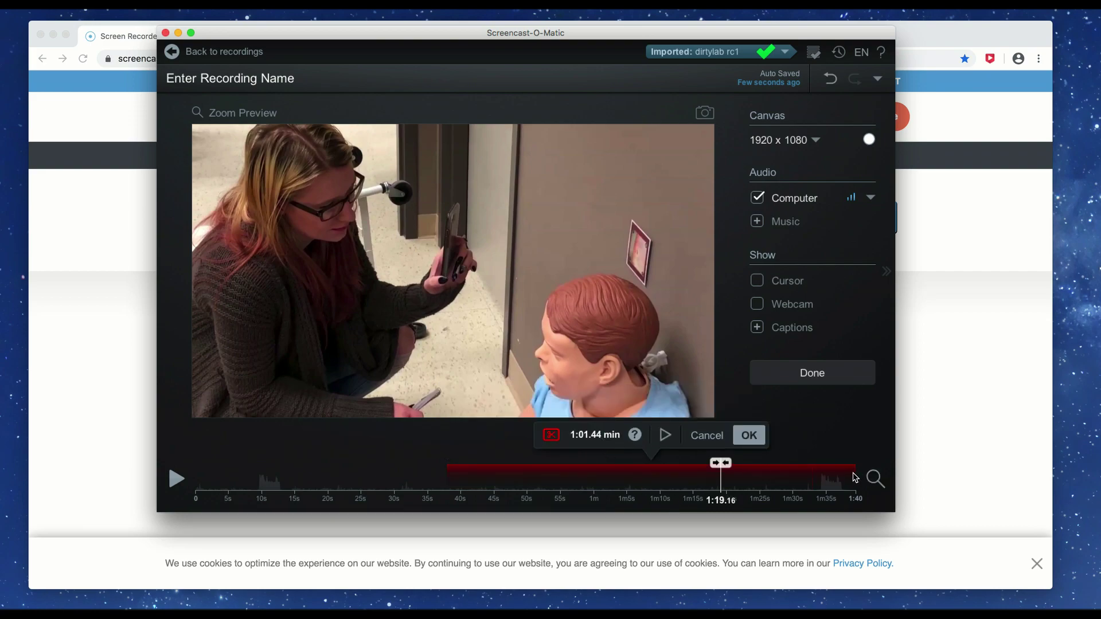
left_click(721, 481)
left_click(677, 436)
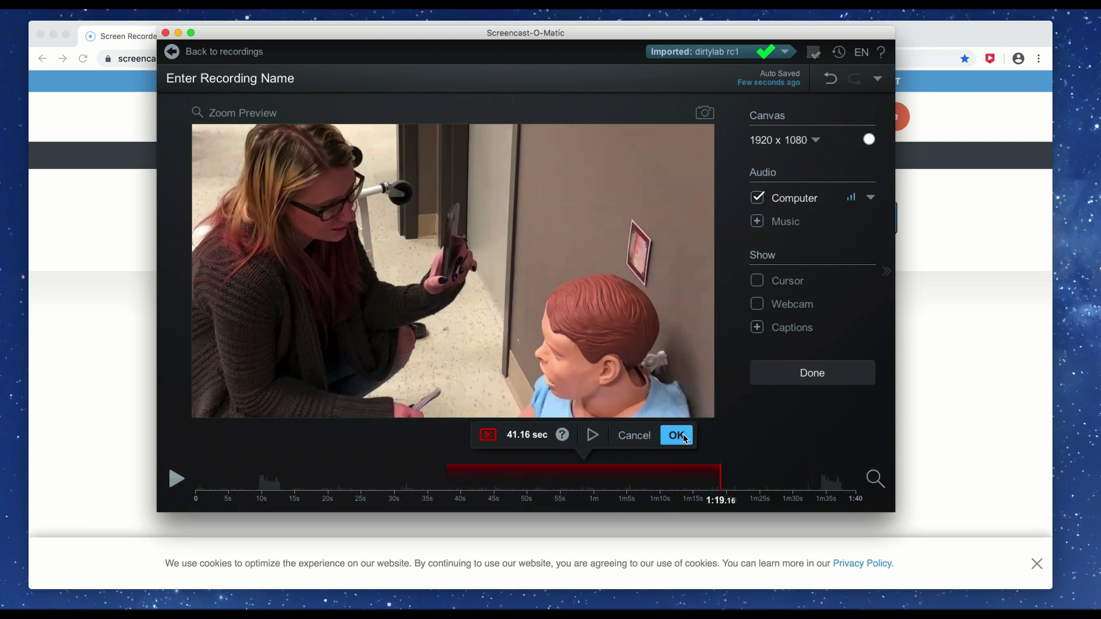
- Play back the join from 0:35.36 to check the trimmed result
left_click(597, 484)
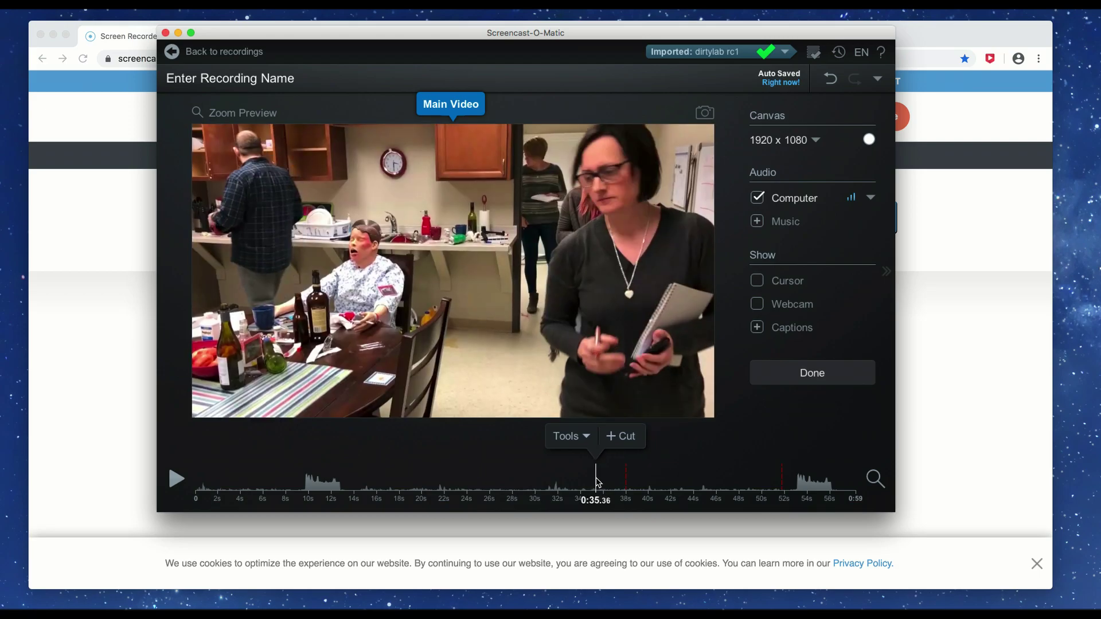
key("space")
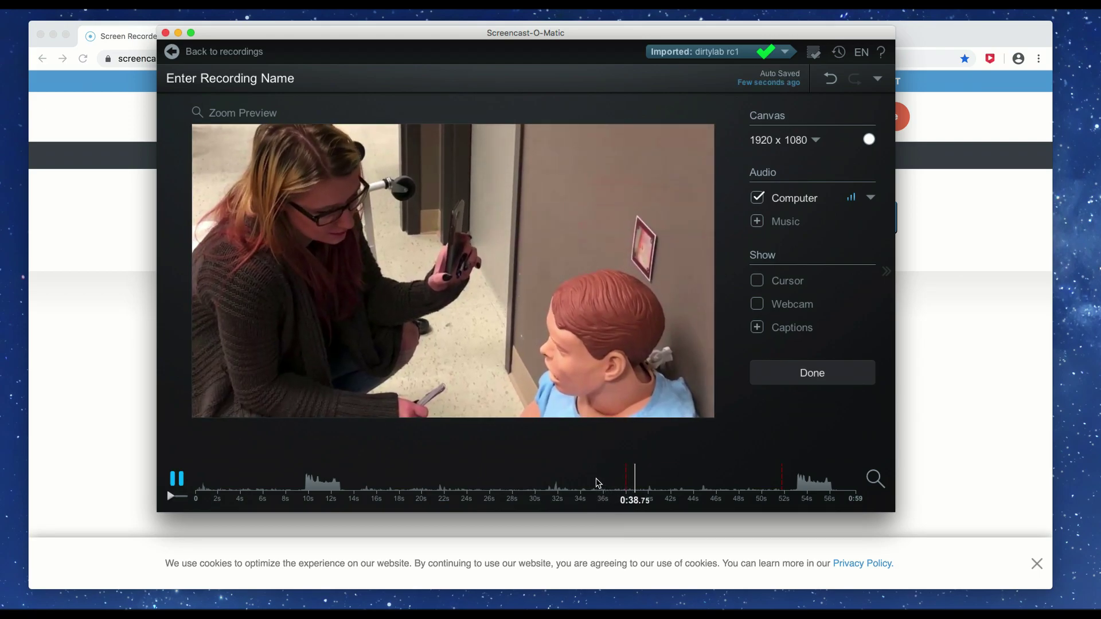
key("space")
- Save the trimmed clip as an MP4 video file named dirtylab rc1
left_click(841, 371)
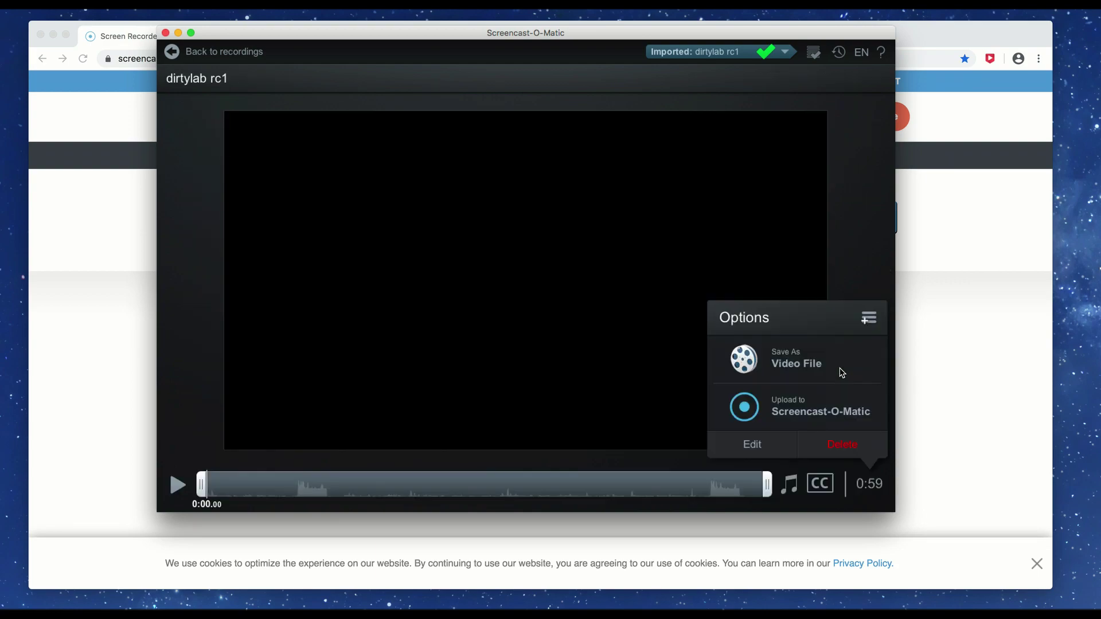
left_click(810, 368)
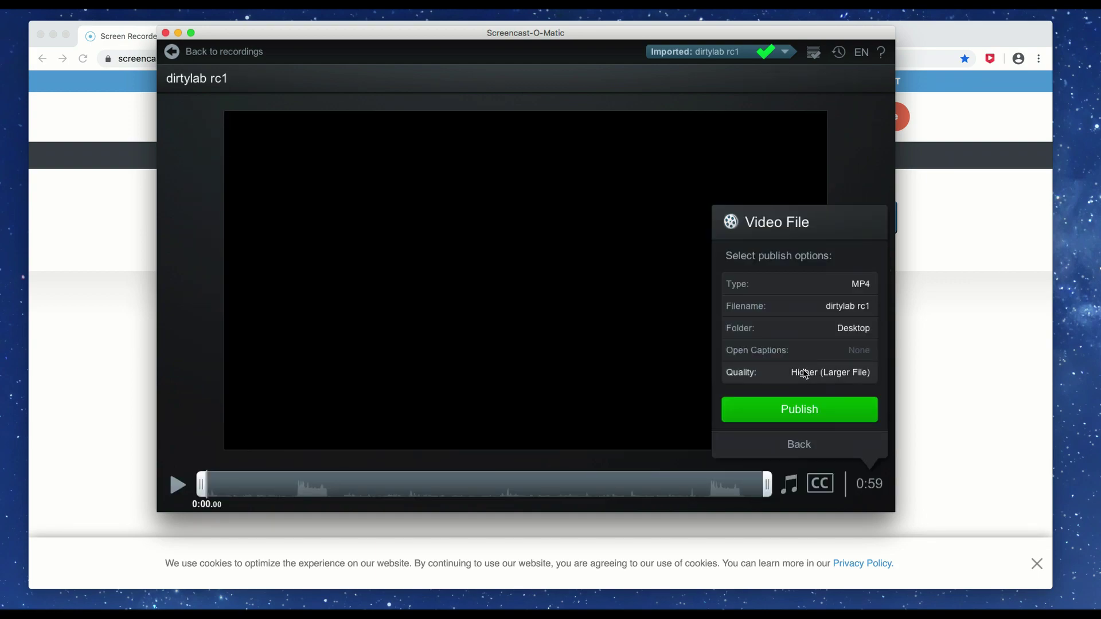
left_click(854, 309)
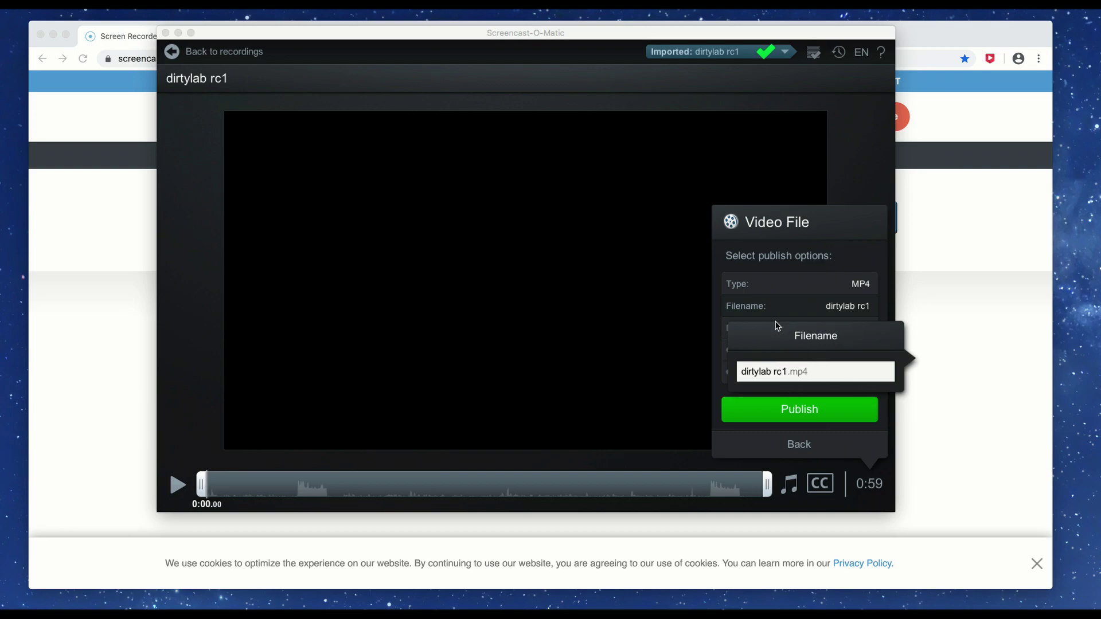
left_click(813, 415)
left_click(850, 309)
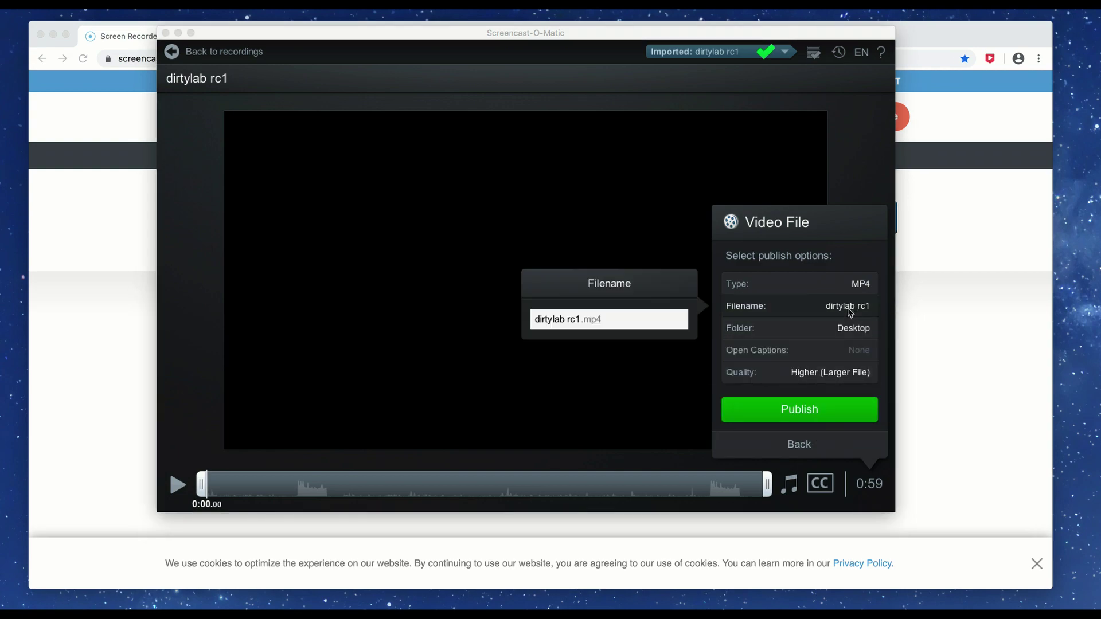
key("Return")
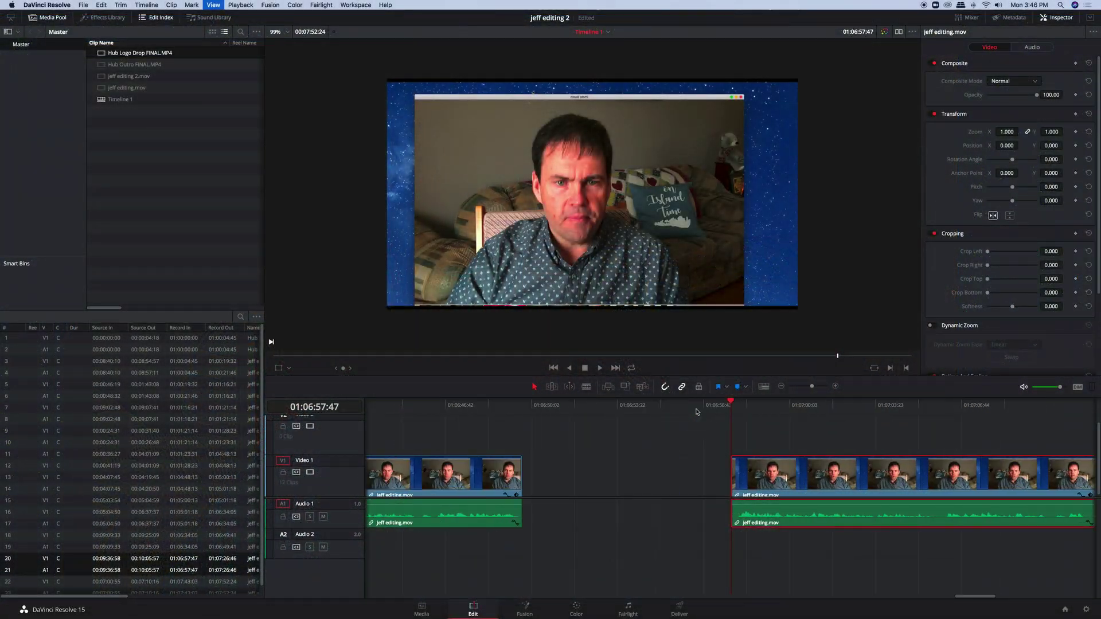
- Play Timeline 1 from 01:06:46:46, then drag the second jeff editing.mov clip flush against the first
key("space")
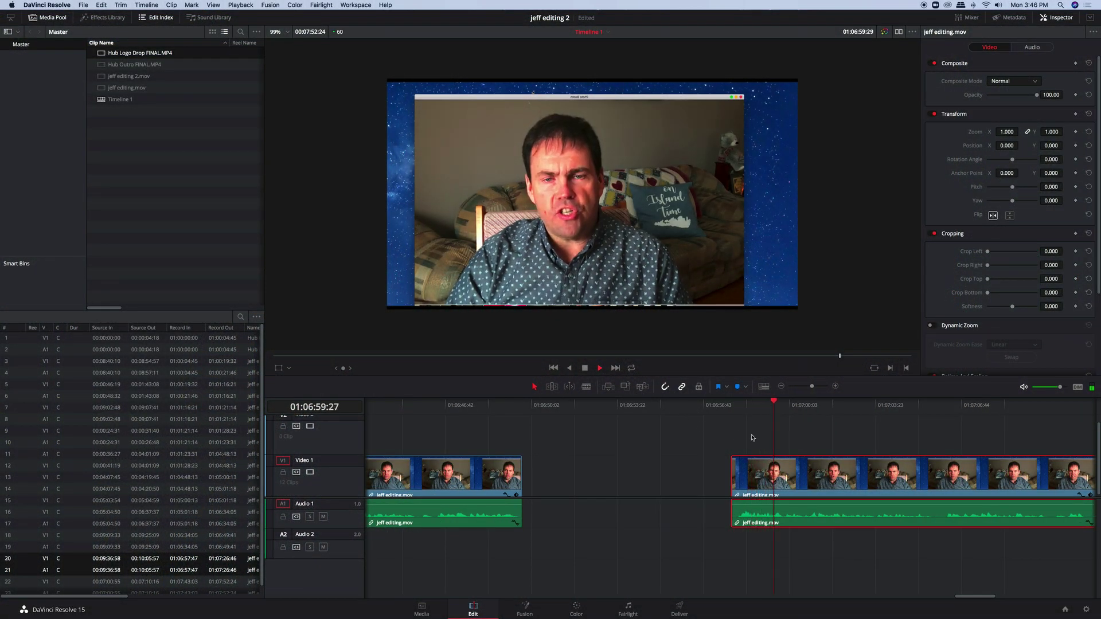
left_click(447, 408)
key("space")
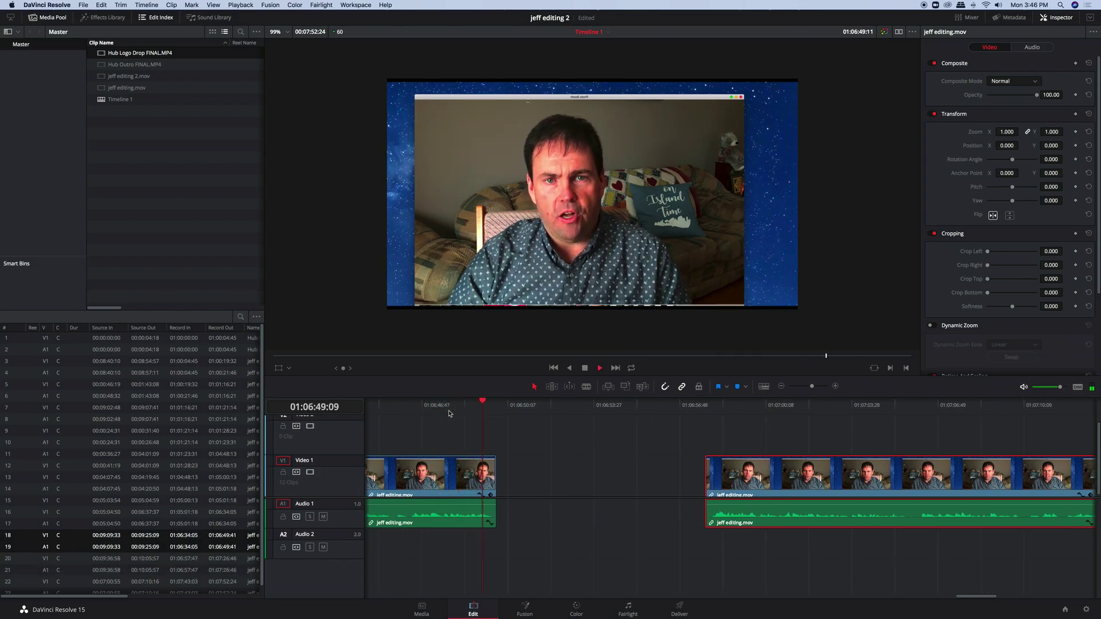
key("space")
left_click_drag(762, 486, 563, 485)
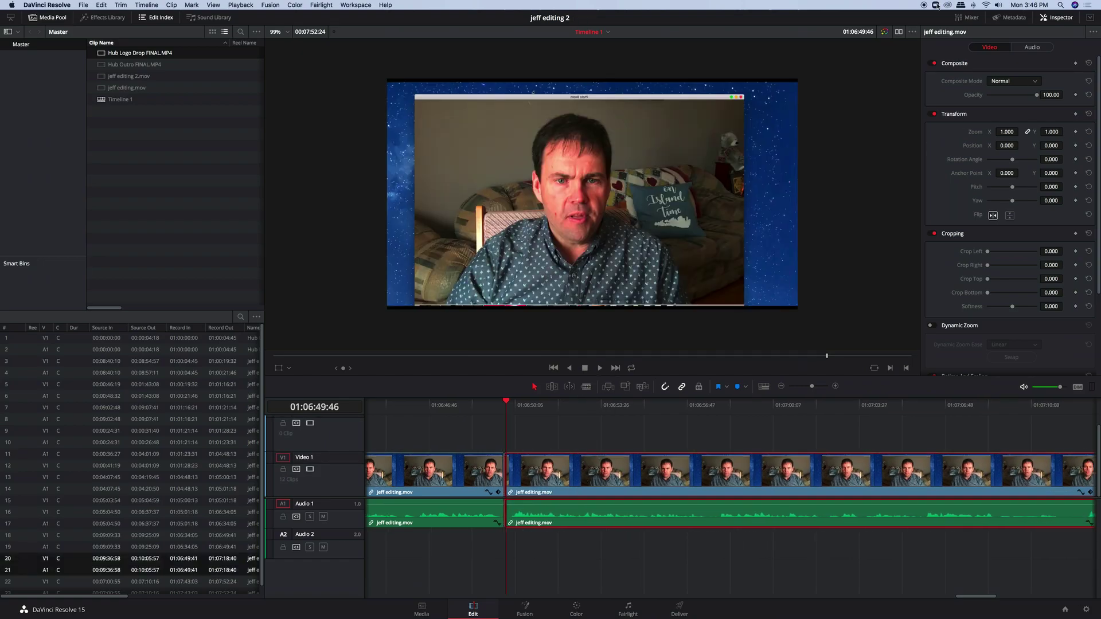